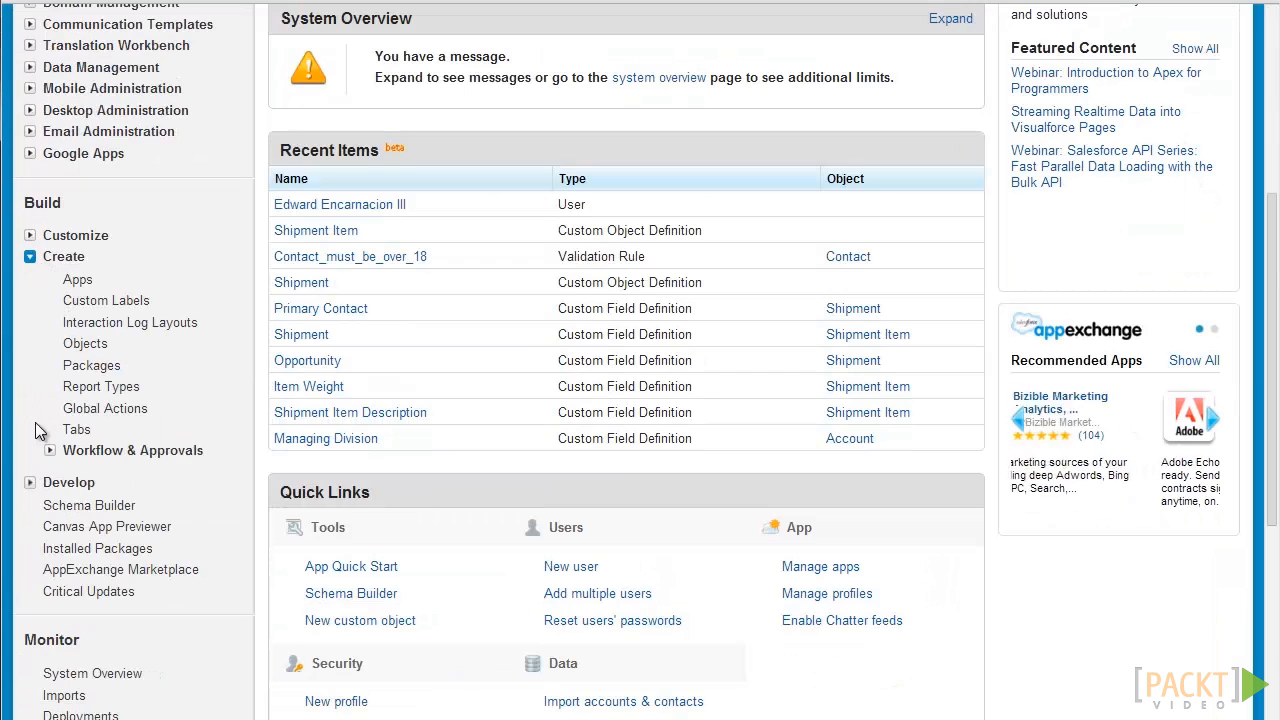
# - Open the list of all workflow rules in setup, continuing past the introductory workflow page
pyautogui.click(51, 452)
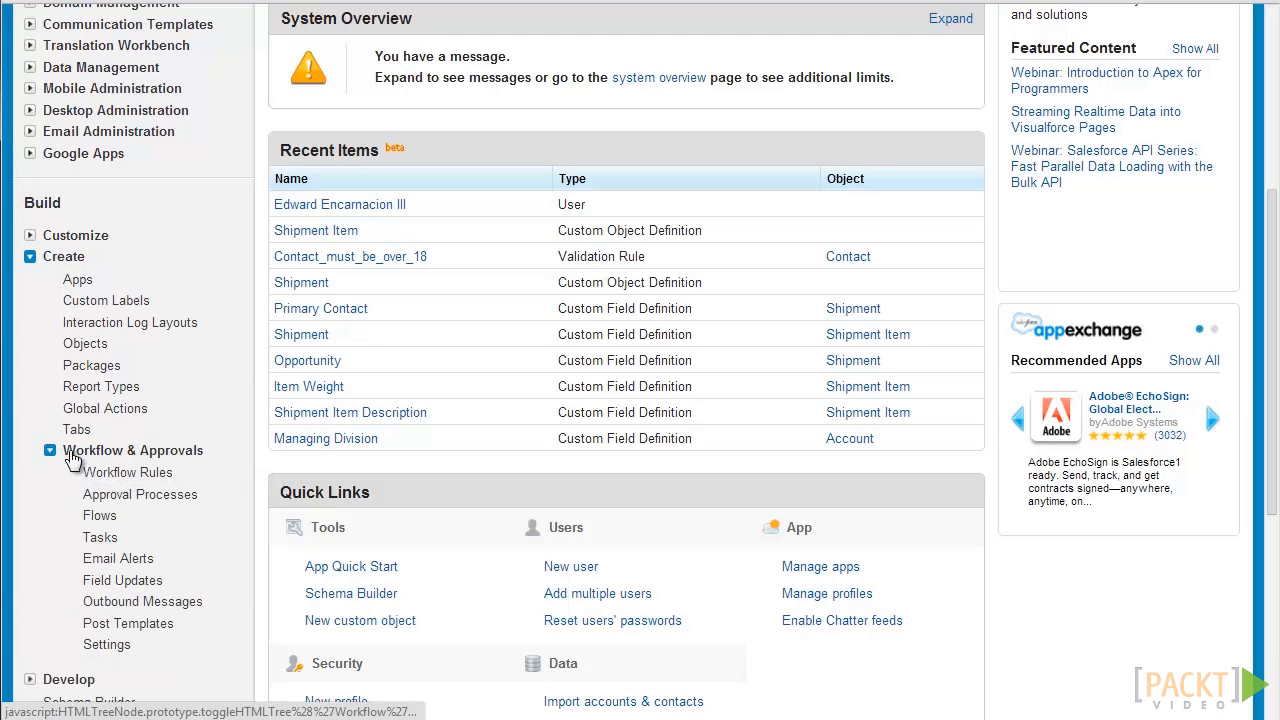
pyautogui.click(155, 476)
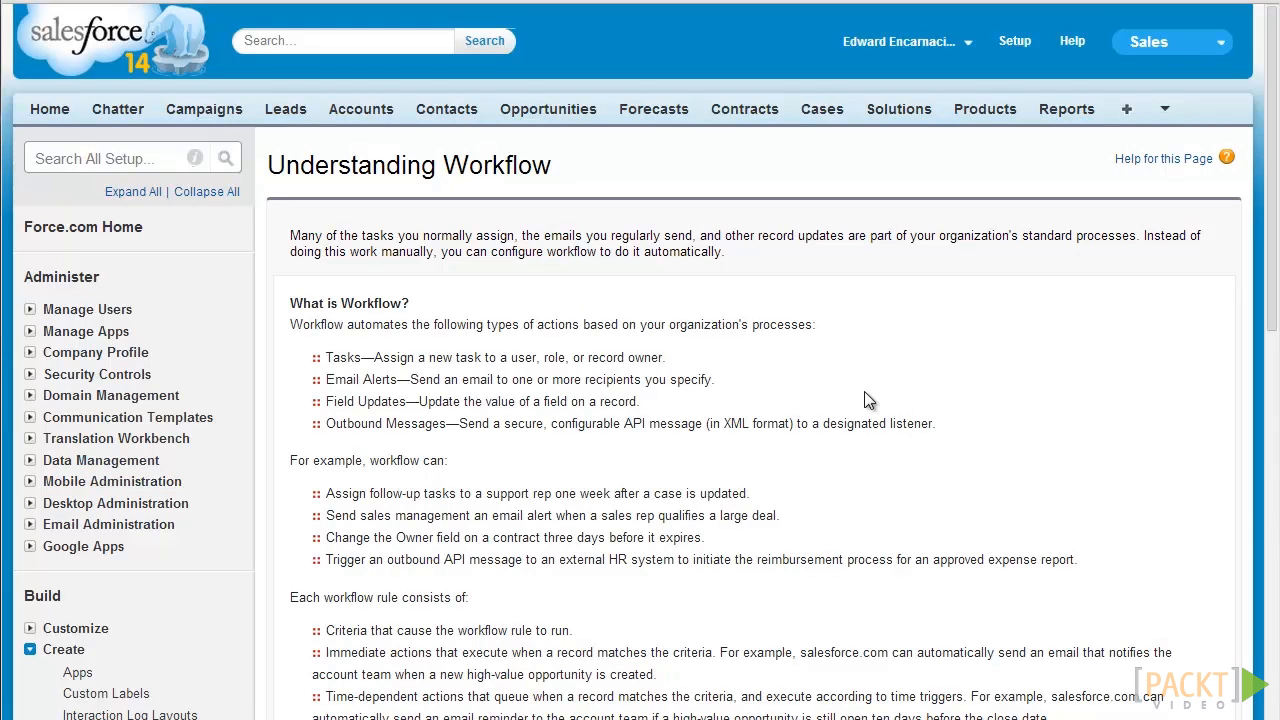
pyautogui.scroll(-2, 308, 483)
pyautogui.click(300, 556)
pyautogui.click(318, 596)
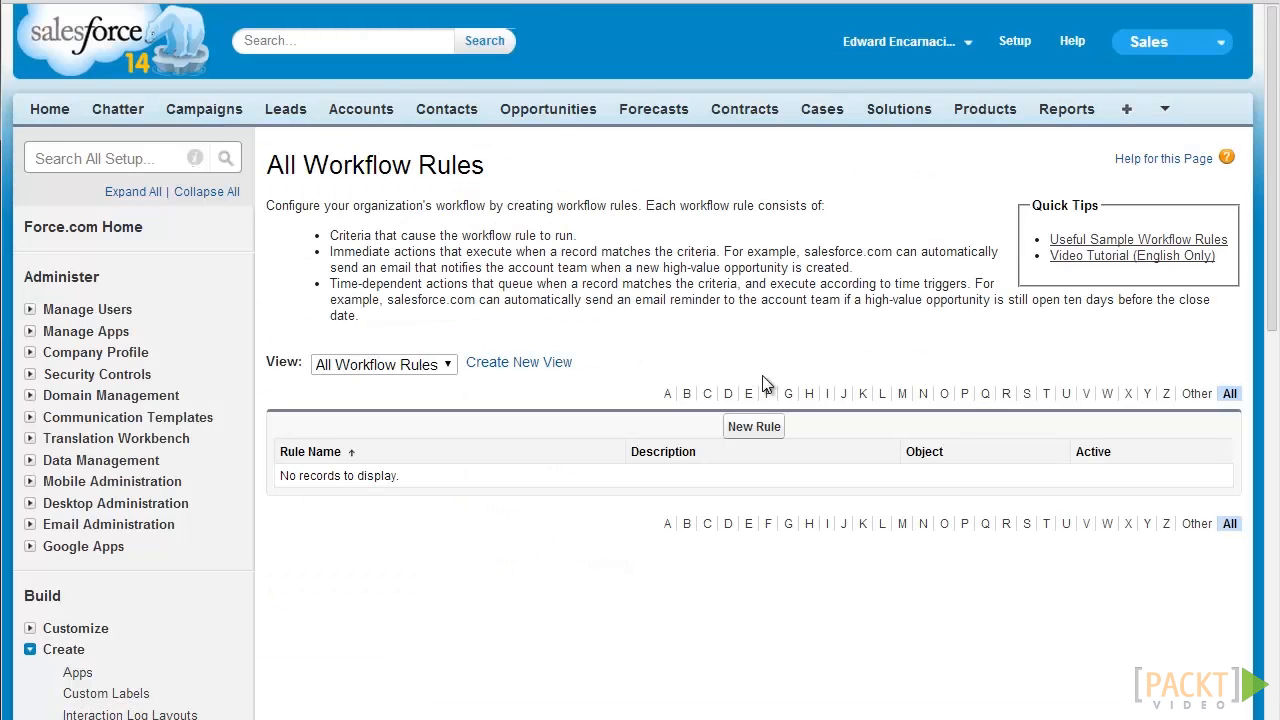
# - Create a new workflow rule that applies to the Opportunity object and proceed to its configuration
pyautogui.click(773, 428)
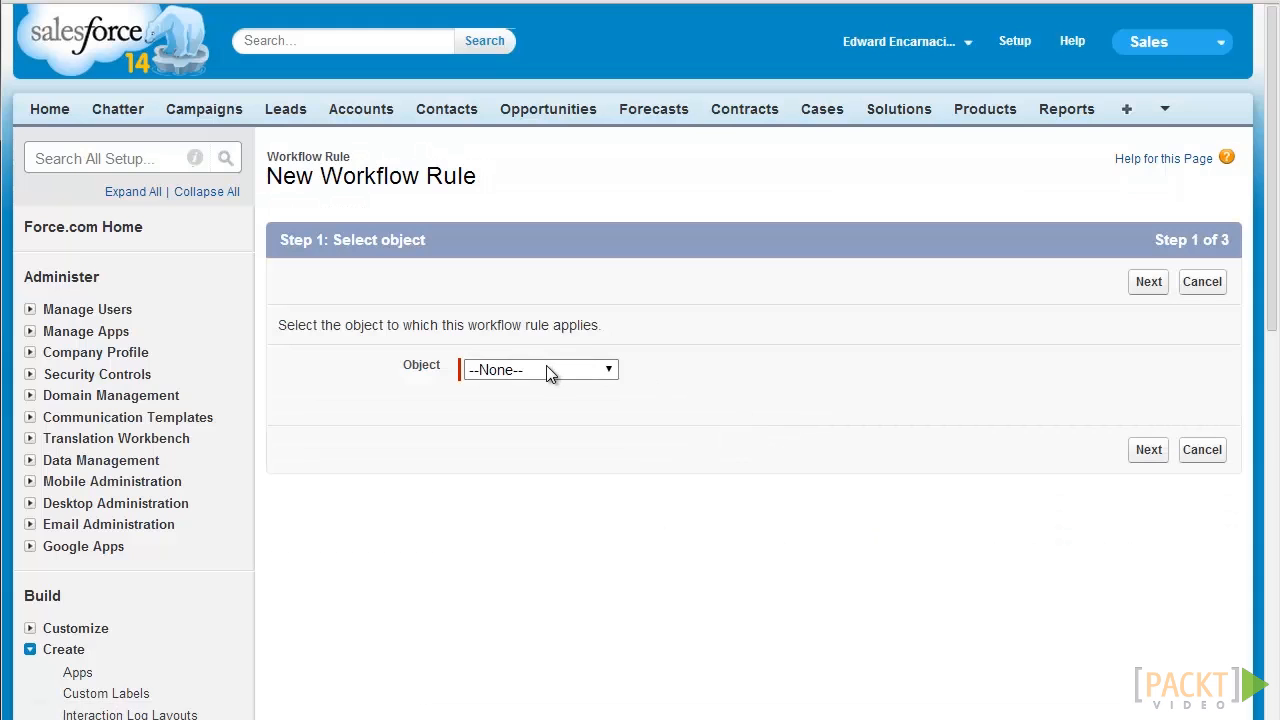
pyautogui.click(548, 370)
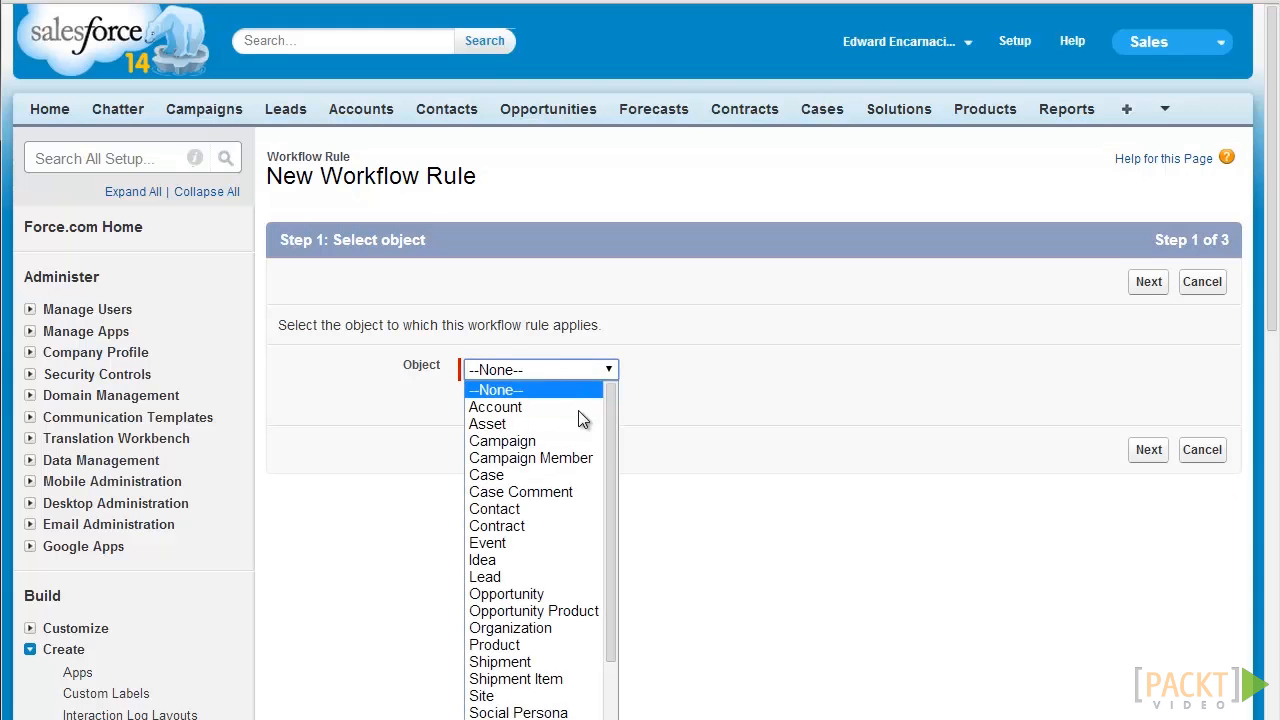
pyautogui.scroll(-2, 608, 448)
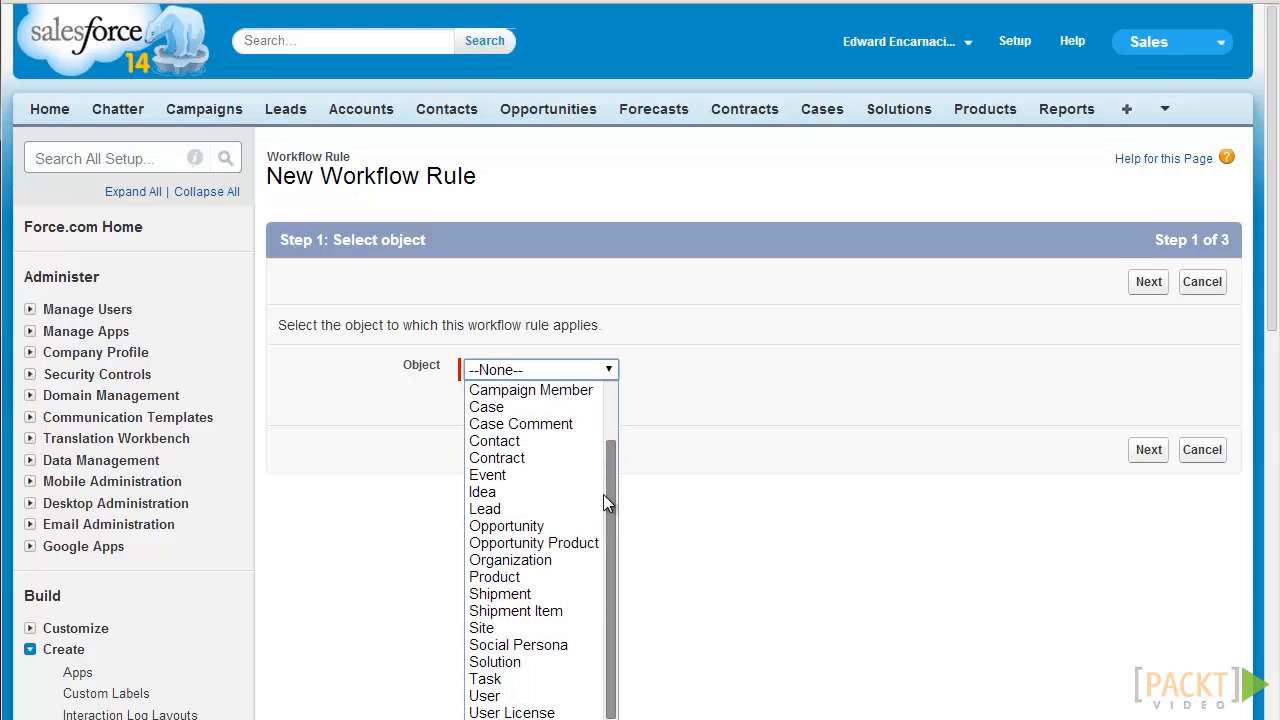
pyautogui.click(560, 526)
pyautogui.click(1150, 284)
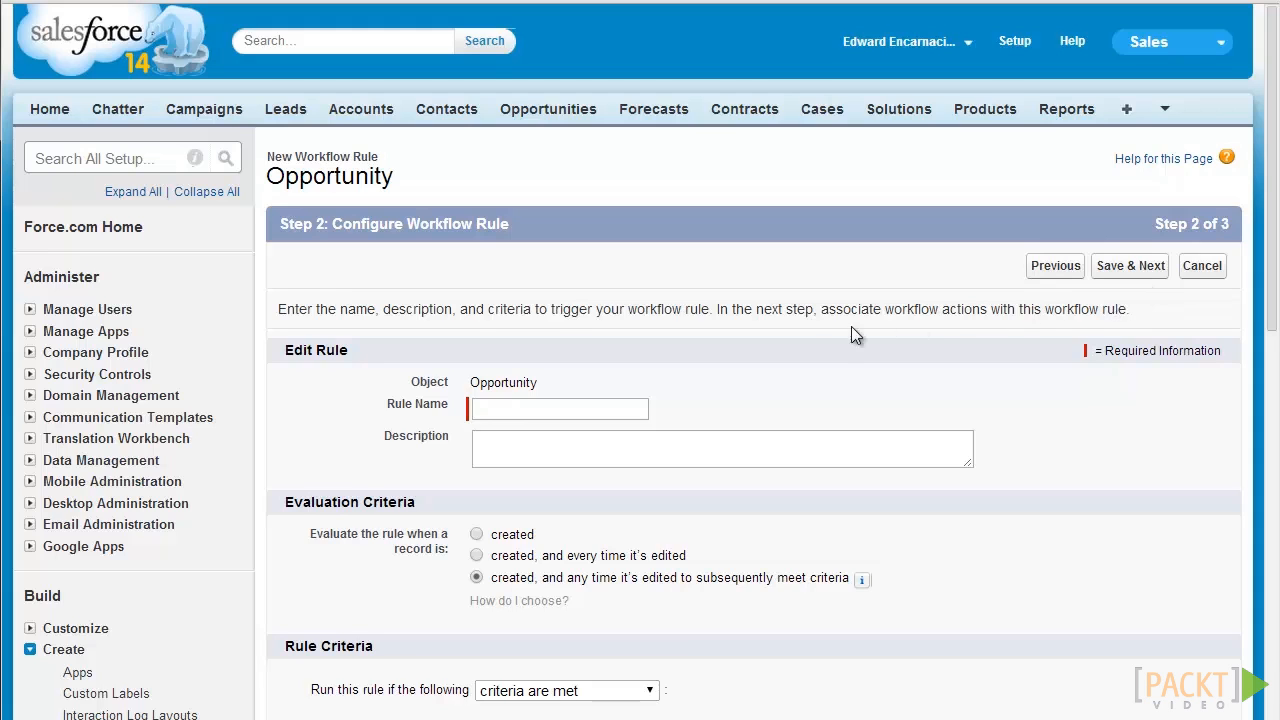
# - Name the rule "Won major opportunity" and describe it as "won major opportunity and notify higher management"
pyautogui.click(591, 407)
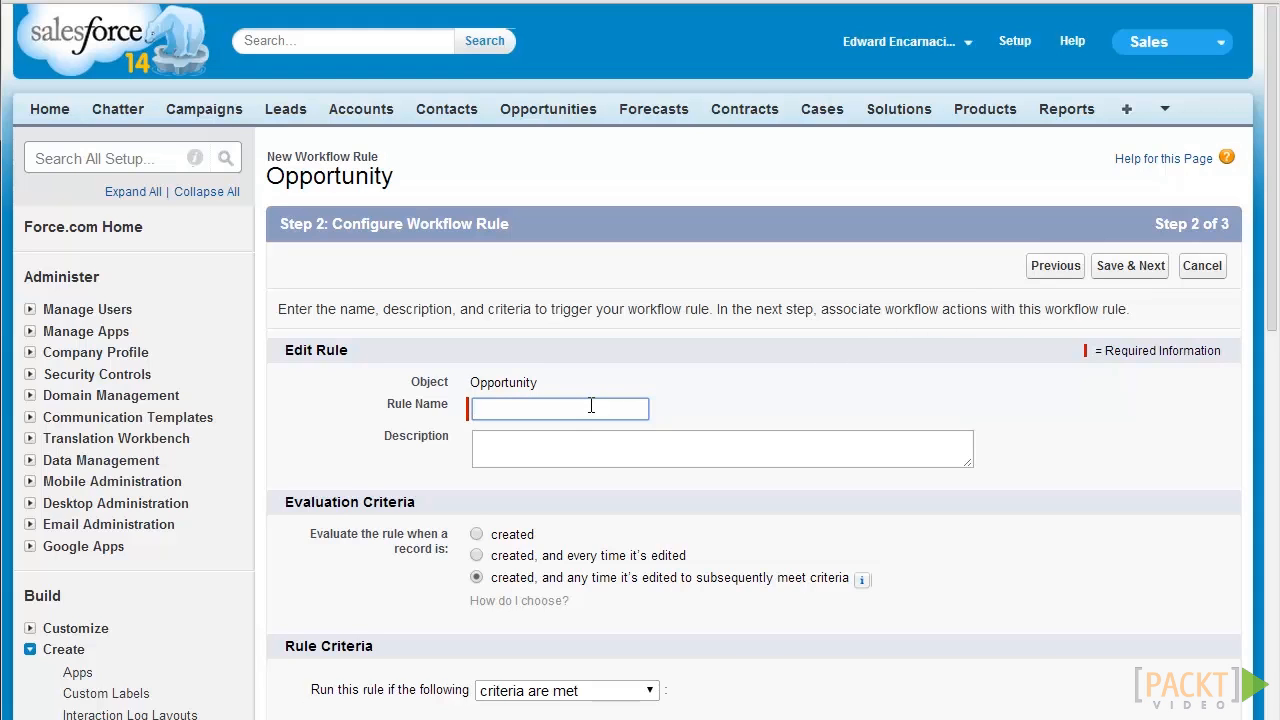
pyautogui.write('Won')
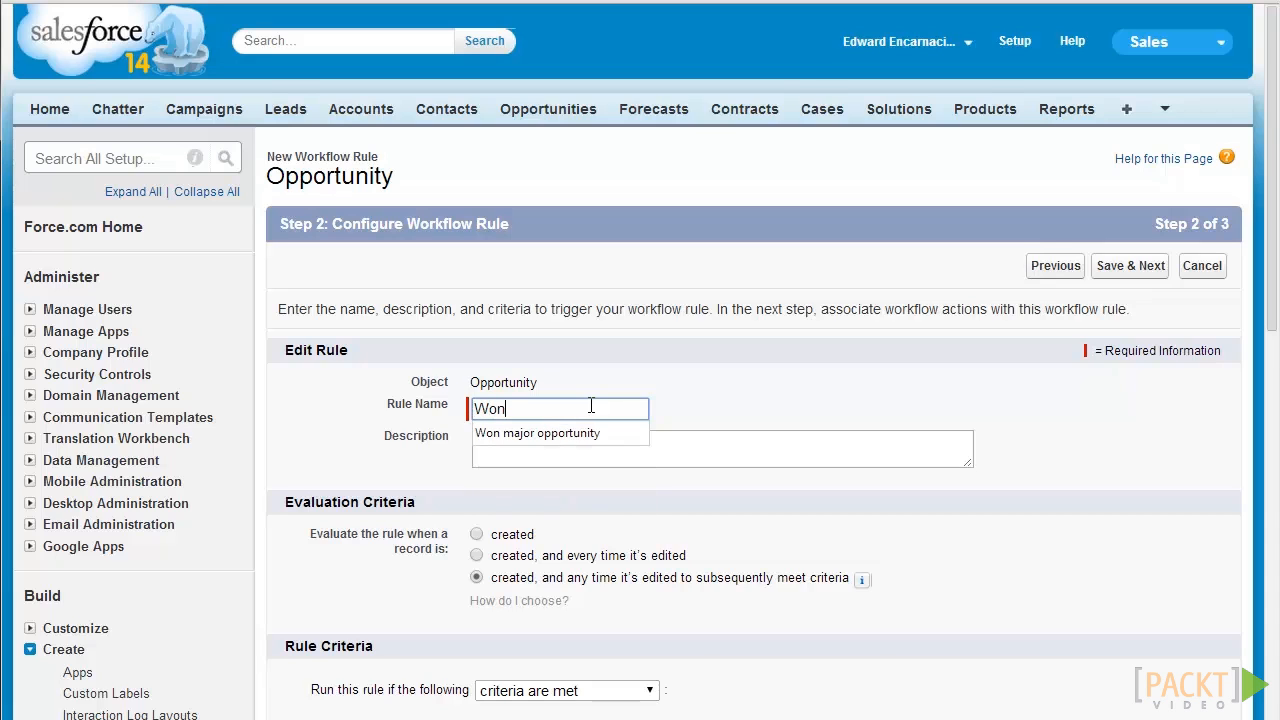
pyautogui.press('Down')
pyautogui.press('Tab')
pyautogui.write('won ')
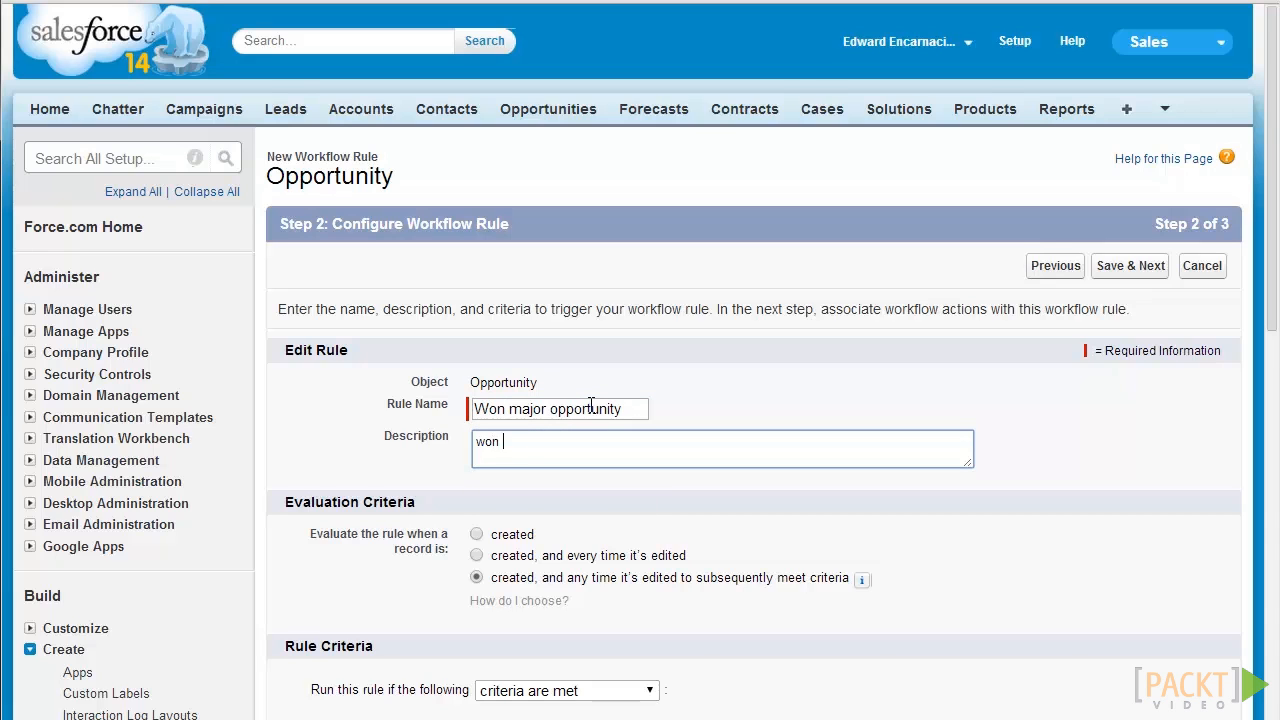
pyautogui.write('major opportunity and ')
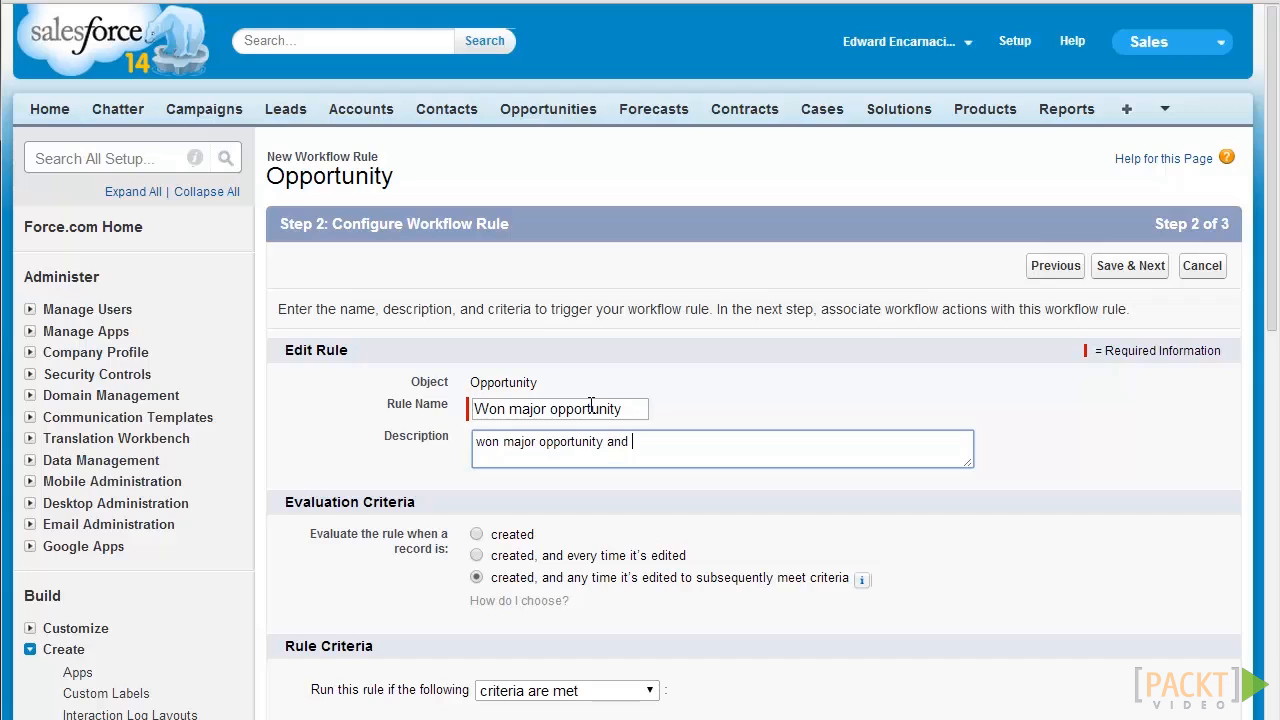
pyautogui.write('notify higher management')
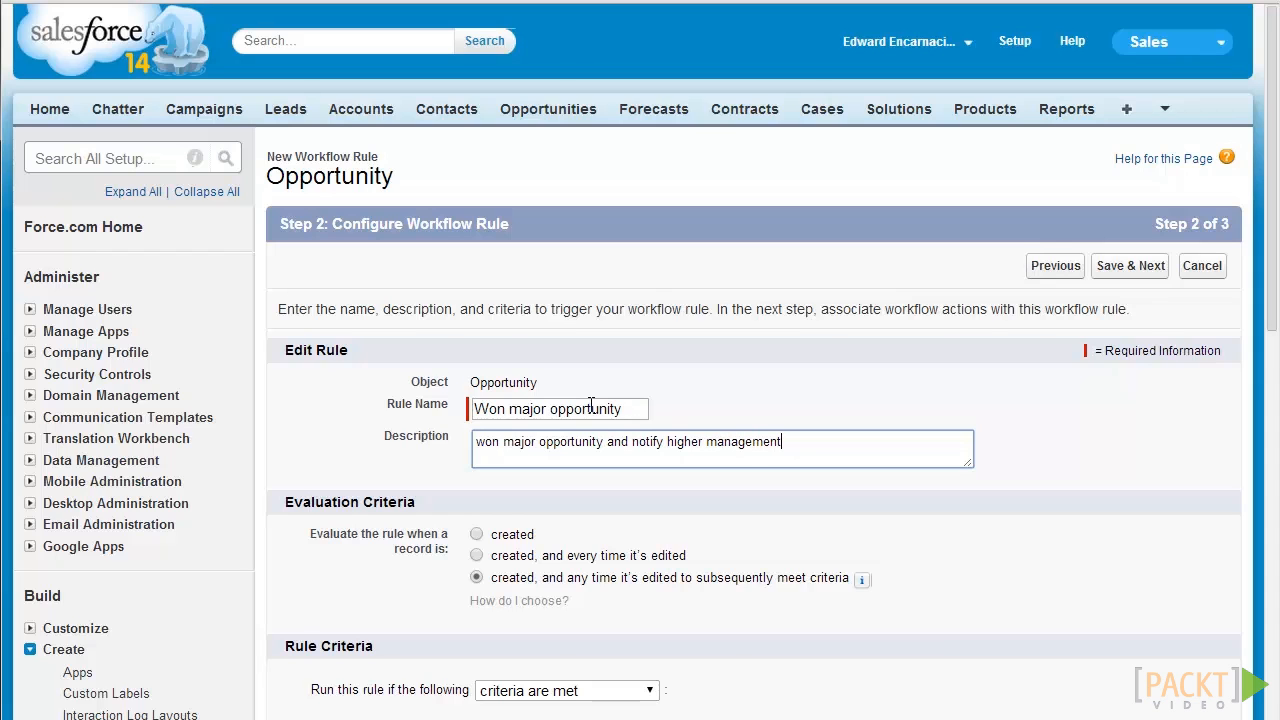
# - Set the rule to evaluate when a record is created, and any time it's edited to subsequently meet criteria
pyautogui.scroll(-1, 735, 414)
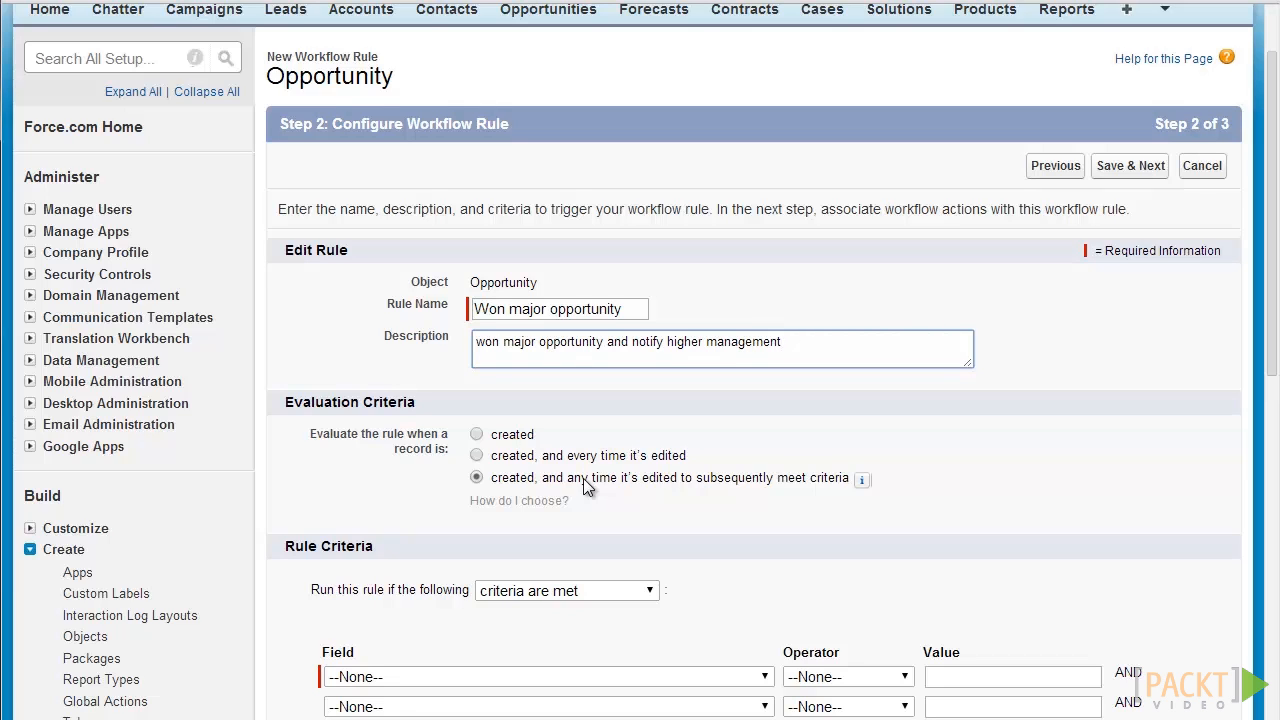
pyautogui.click(480, 432)
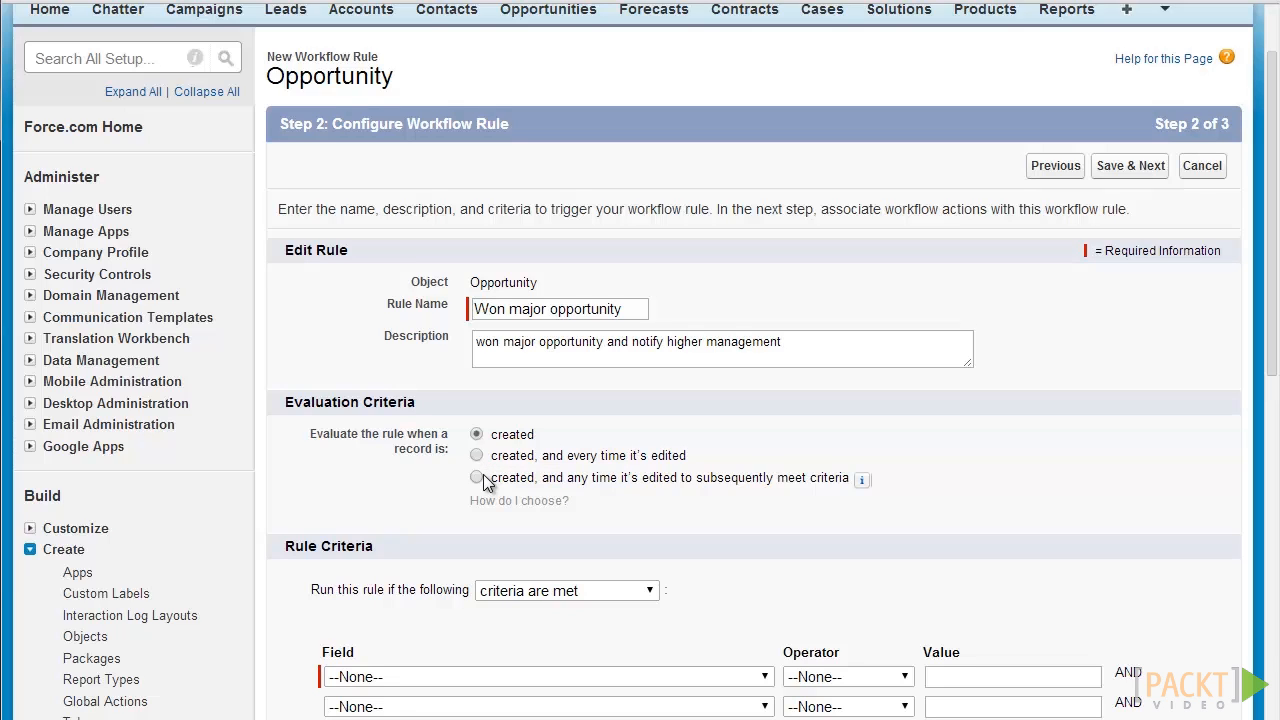
pyautogui.click(478, 479)
# - Run the rule if criteria are met, with the first criterion Opportunity: Amount greater or equal 1000000
pyautogui.scroll(-5, 700, 471)
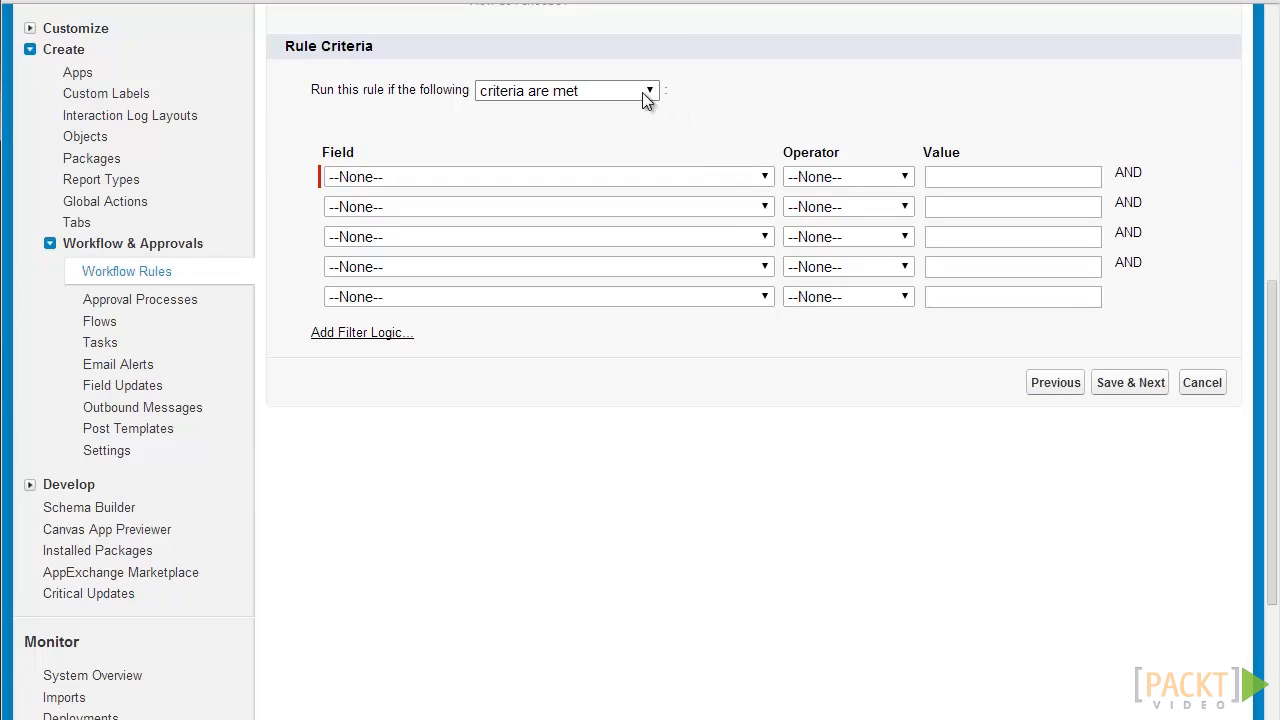
pyautogui.click(645, 96)
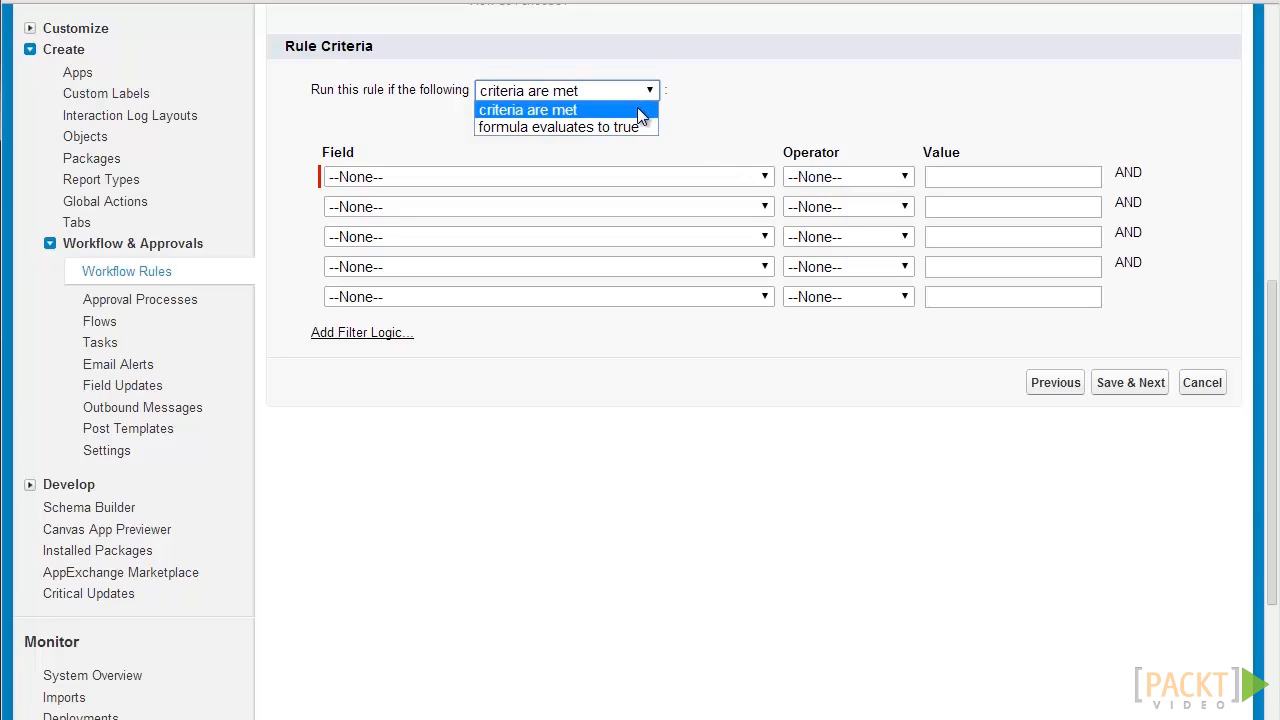
pyautogui.click(638, 109)
pyautogui.click(561, 177)
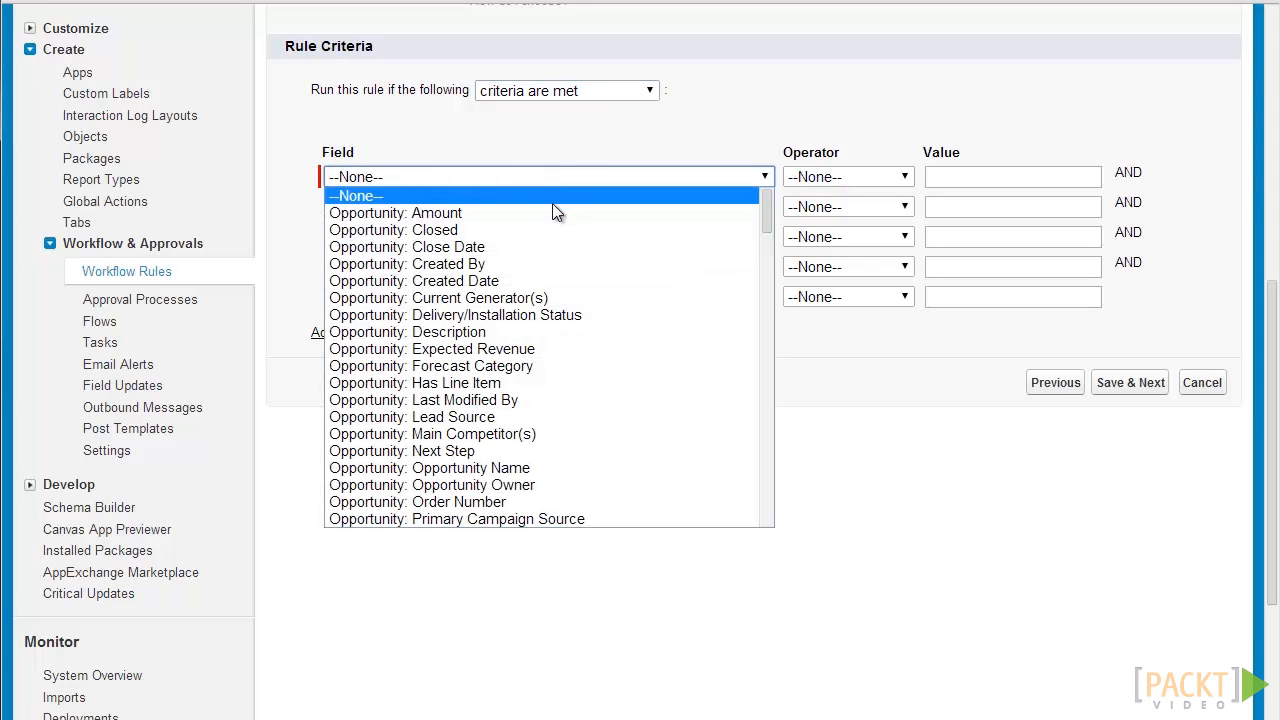
pyautogui.click(542, 214)
pyautogui.click(893, 180)
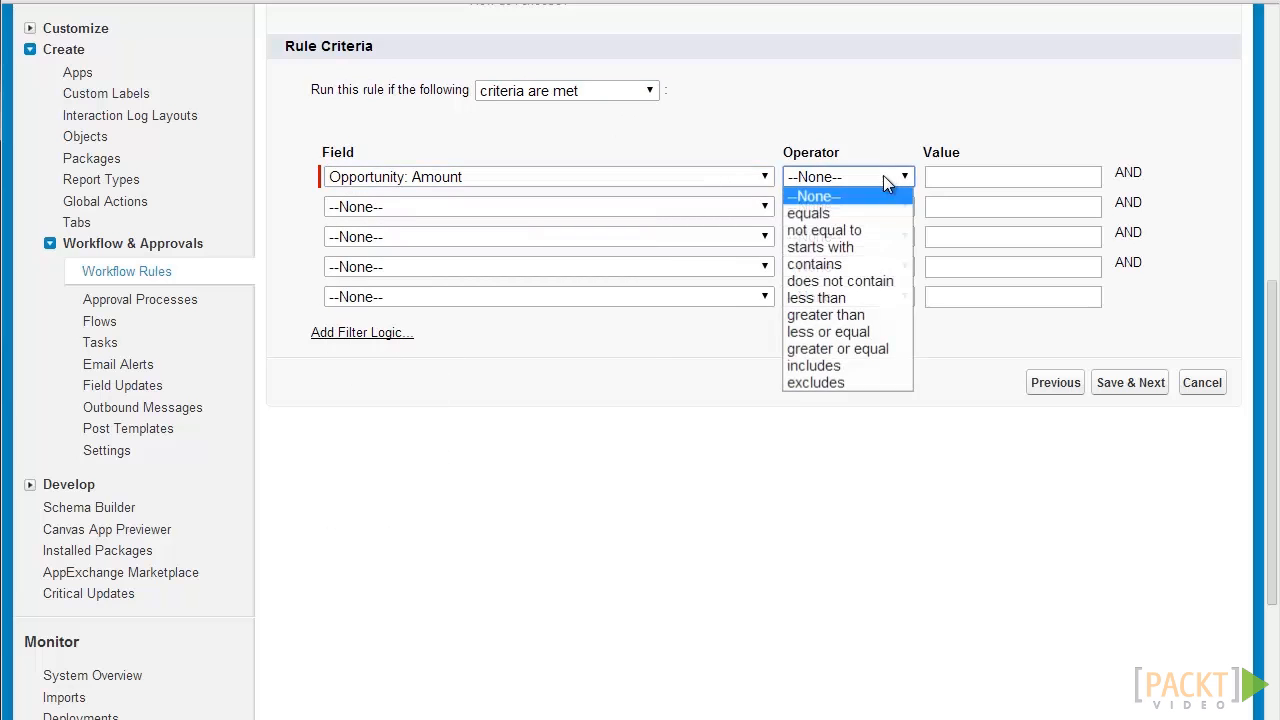
pyautogui.click(876, 349)
pyautogui.click(956, 176)
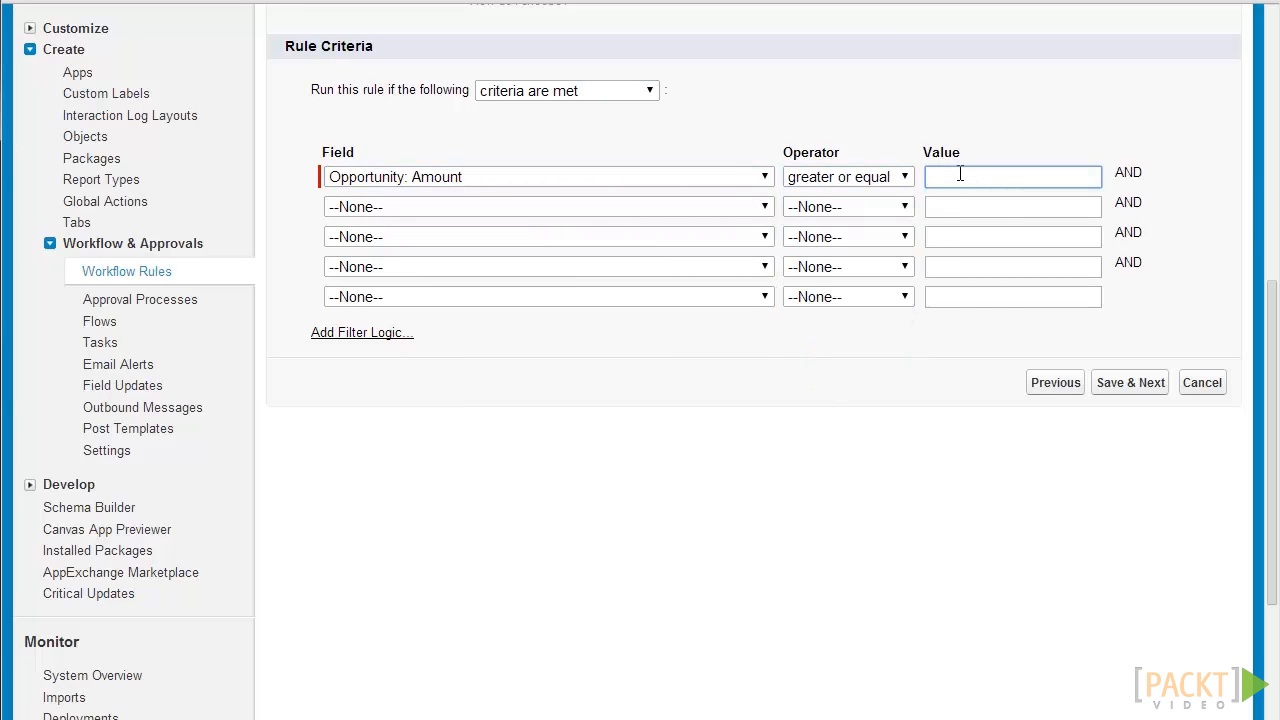
pyautogui.write('1000000')
# - Add a second criterion, Opportunity: Stage equals Closed Won, inserting the value from the picklist lookup
pyautogui.click(764, 206)
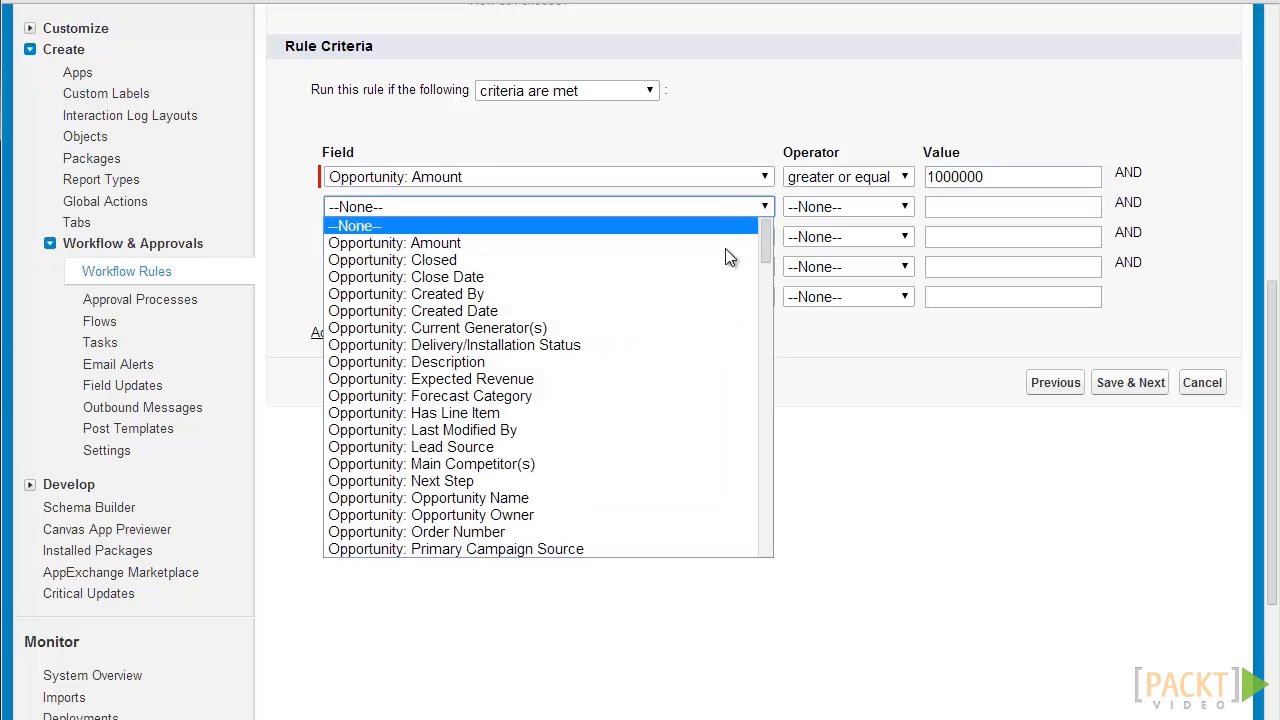
pyautogui.scroll(-4, 626, 382)
pyautogui.click(621, 403)
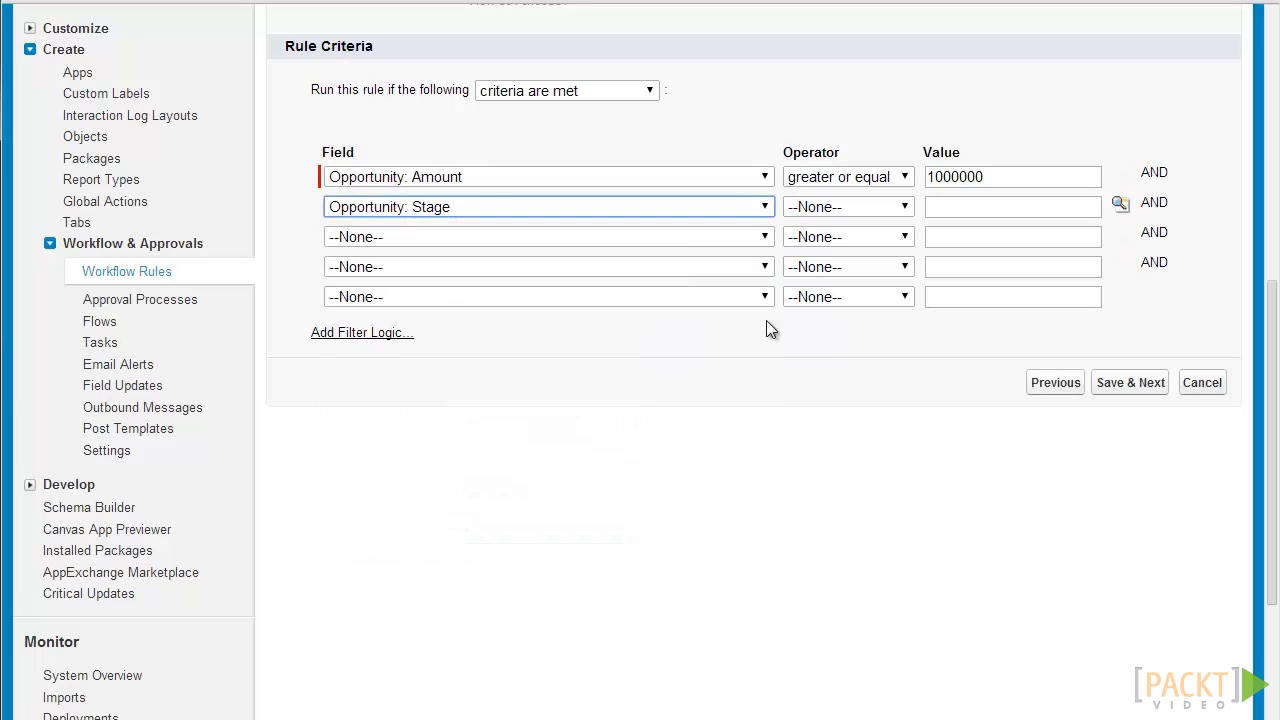
pyautogui.click(905, 206)
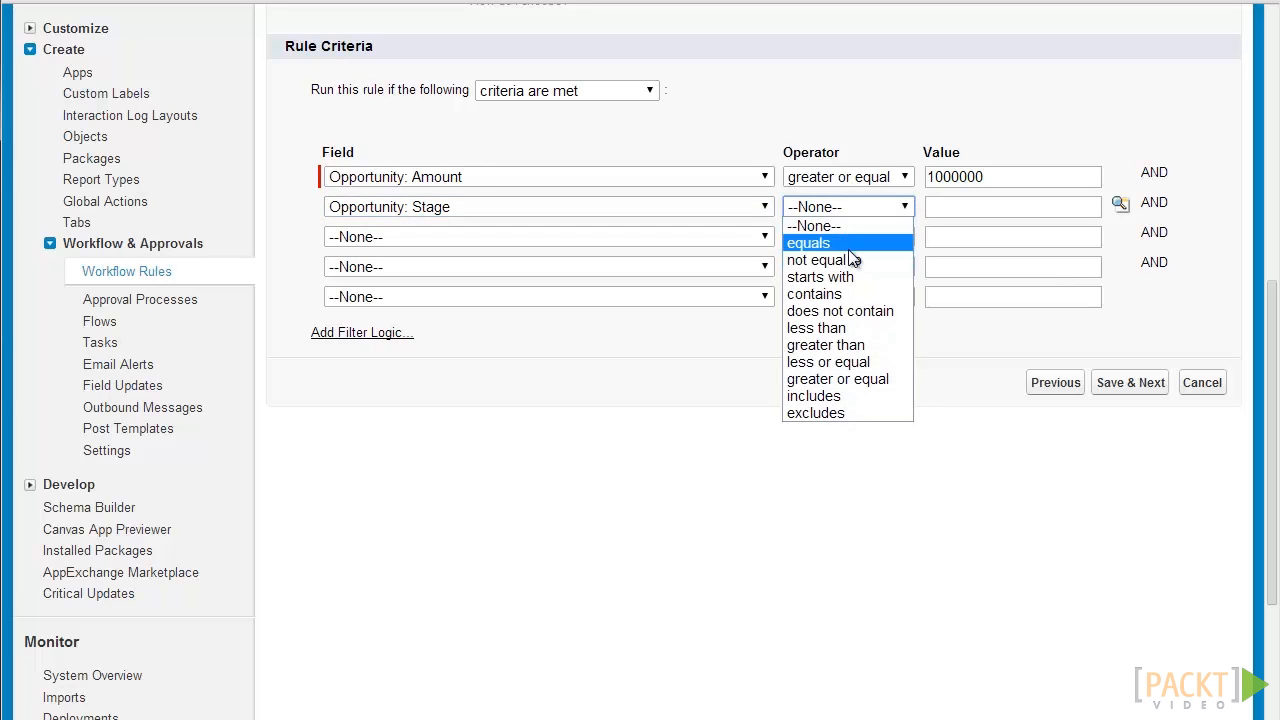
pyautogui.click(854, 245)
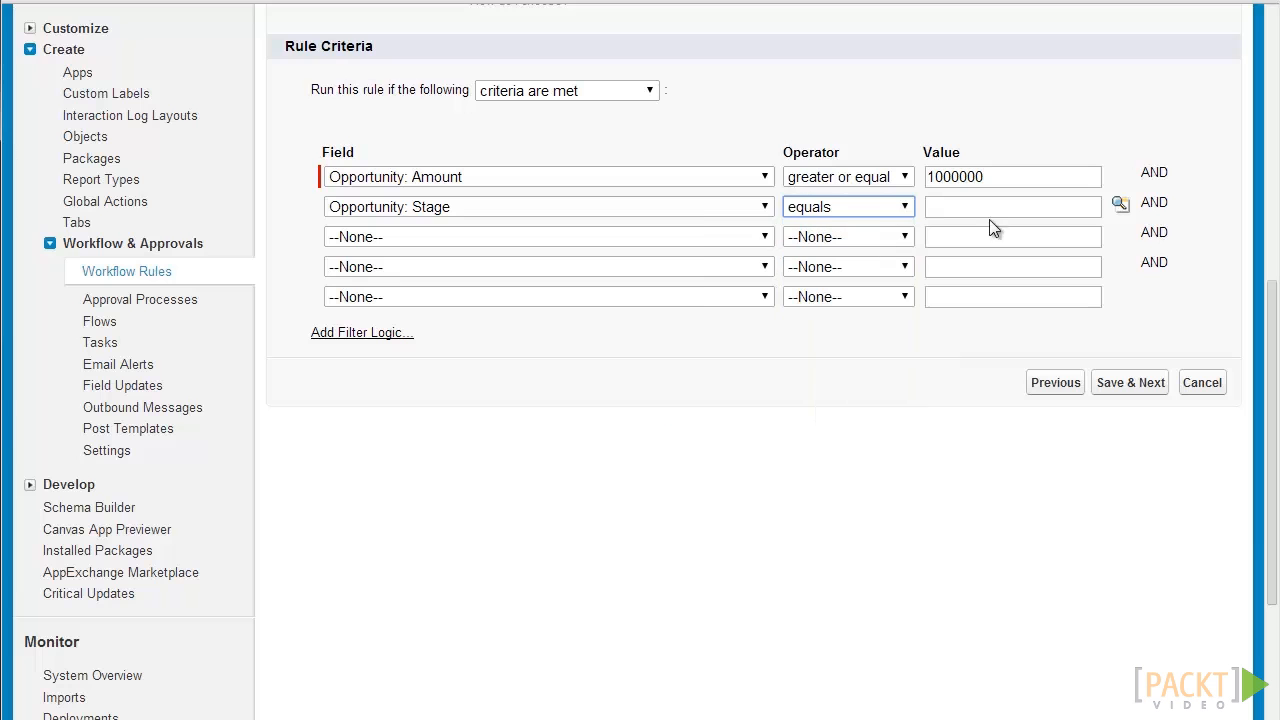
pyautogui.click(1119, 206)
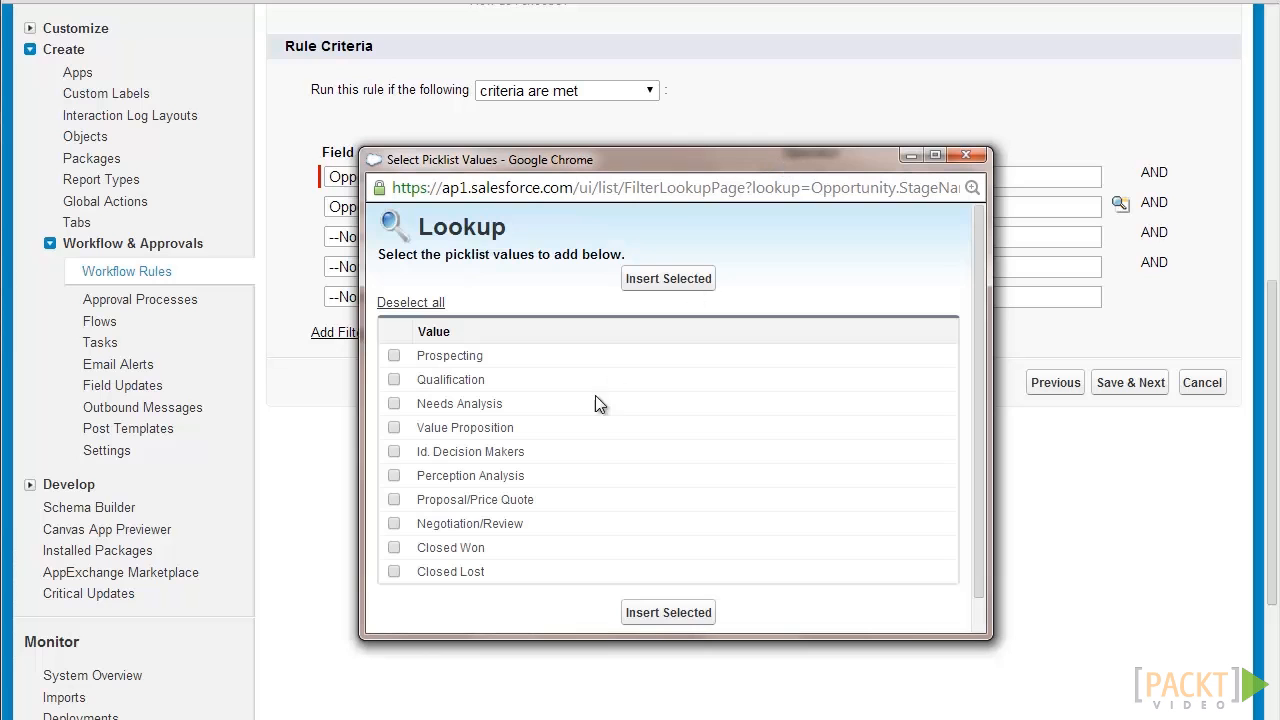
pyautogui.click(393, 547)
pyautogui.click(697, 280)
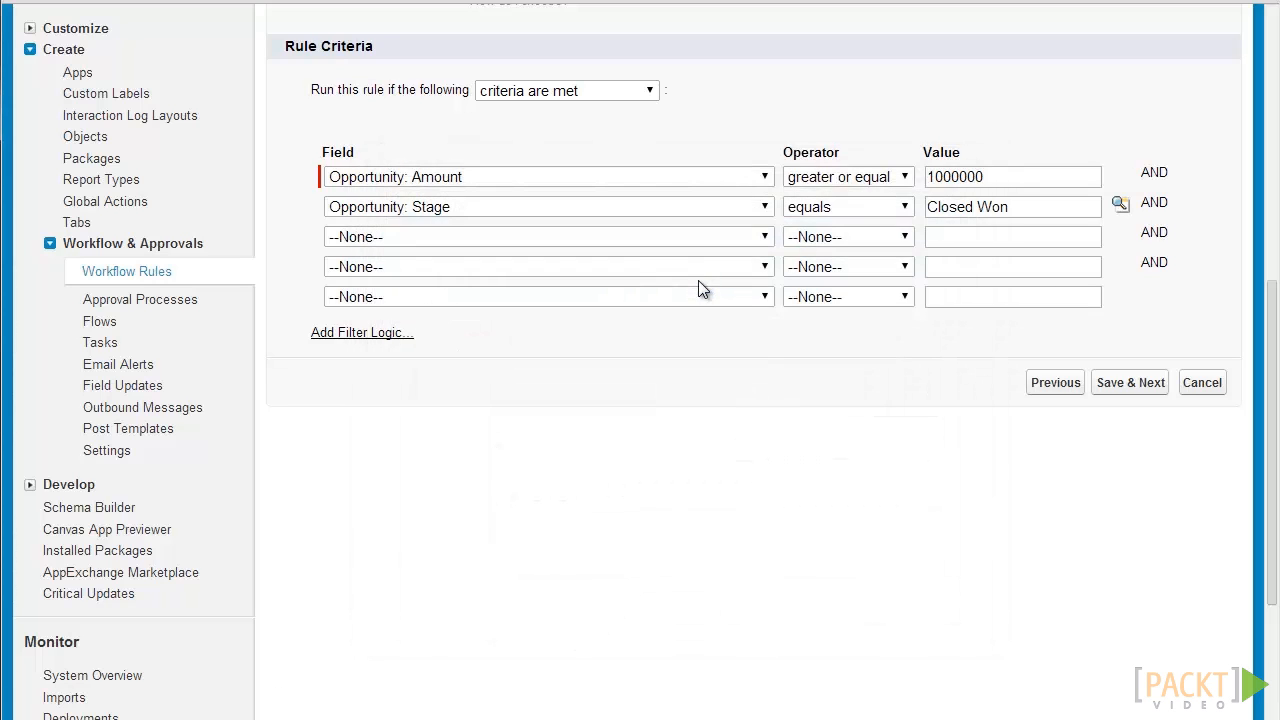
# - Add filter logic to the rule criteria and change it to 1 OR 2
pyautogui.click(374, 333)
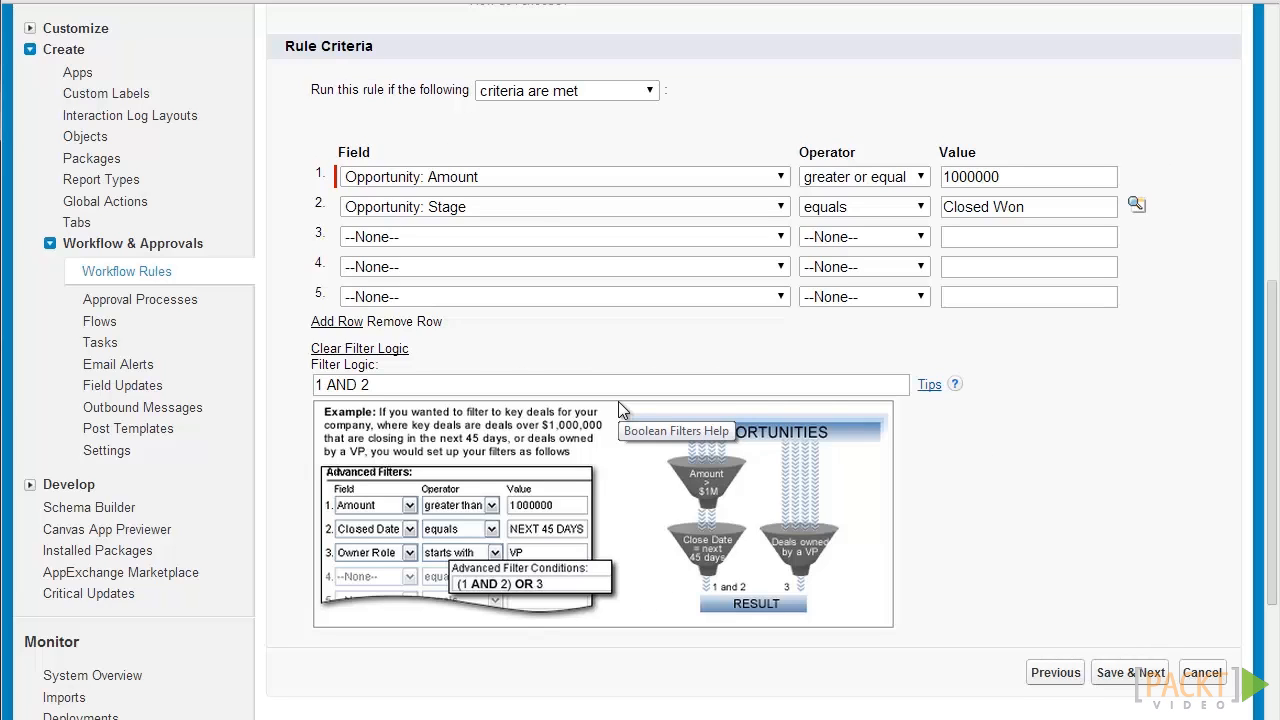
pyautogui.click(350, 387)
pyautogui.doubleClick(350, 387)
pyautogui.write('OR')
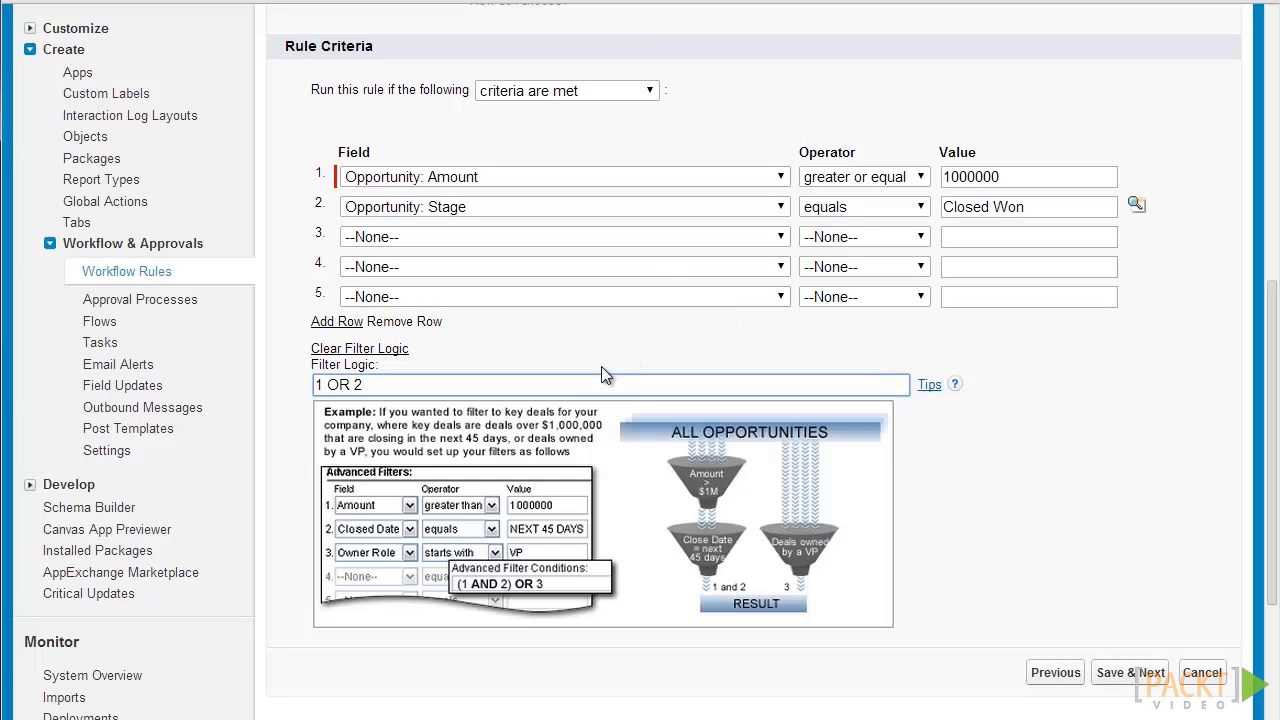
# - Set the filter logic to 1 AND 2 and save the rule to proceed to its workflow actions
pyautogui.press('BackSpace')
pyautogui.press('BackSpace')
pyautogui.press('BackSpace')
pyautogui.write('AND')
pyautogui.click(1121, 673)
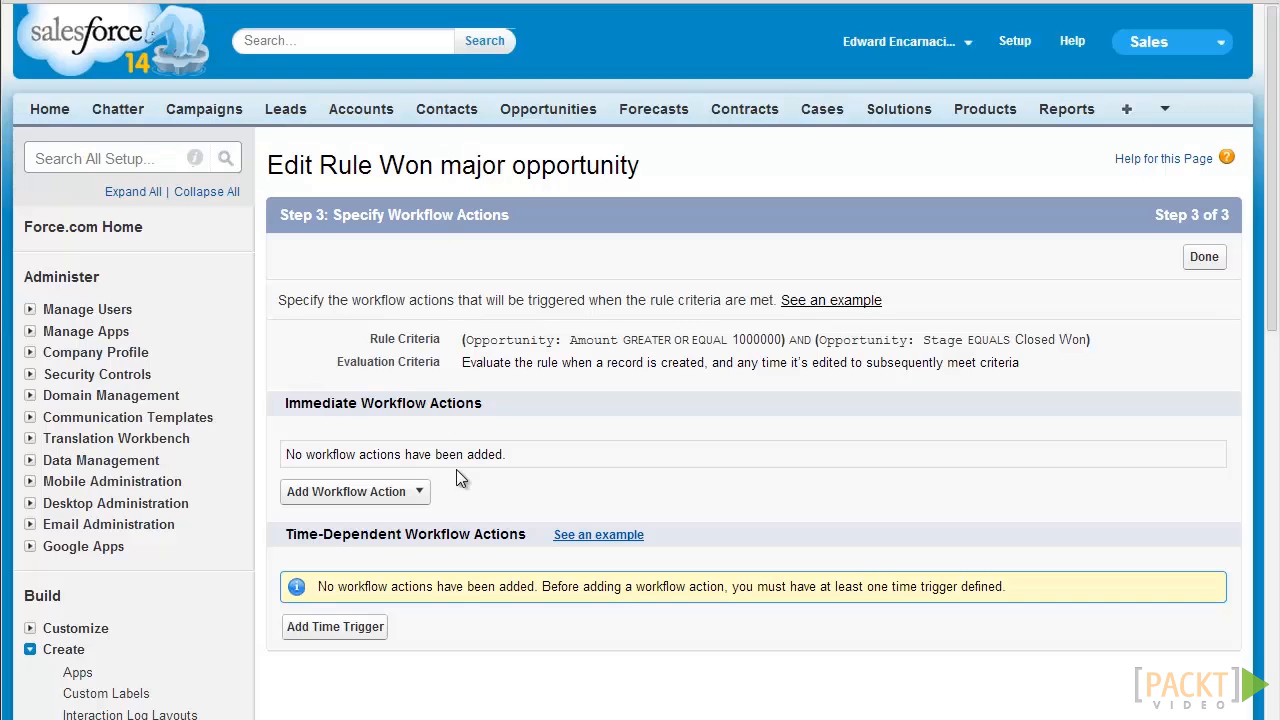
# - Add the existing email alert "Email Regional Manager - US about major opportunity" as an immediate workflow action and save it
pyautogui.click(422, 493)
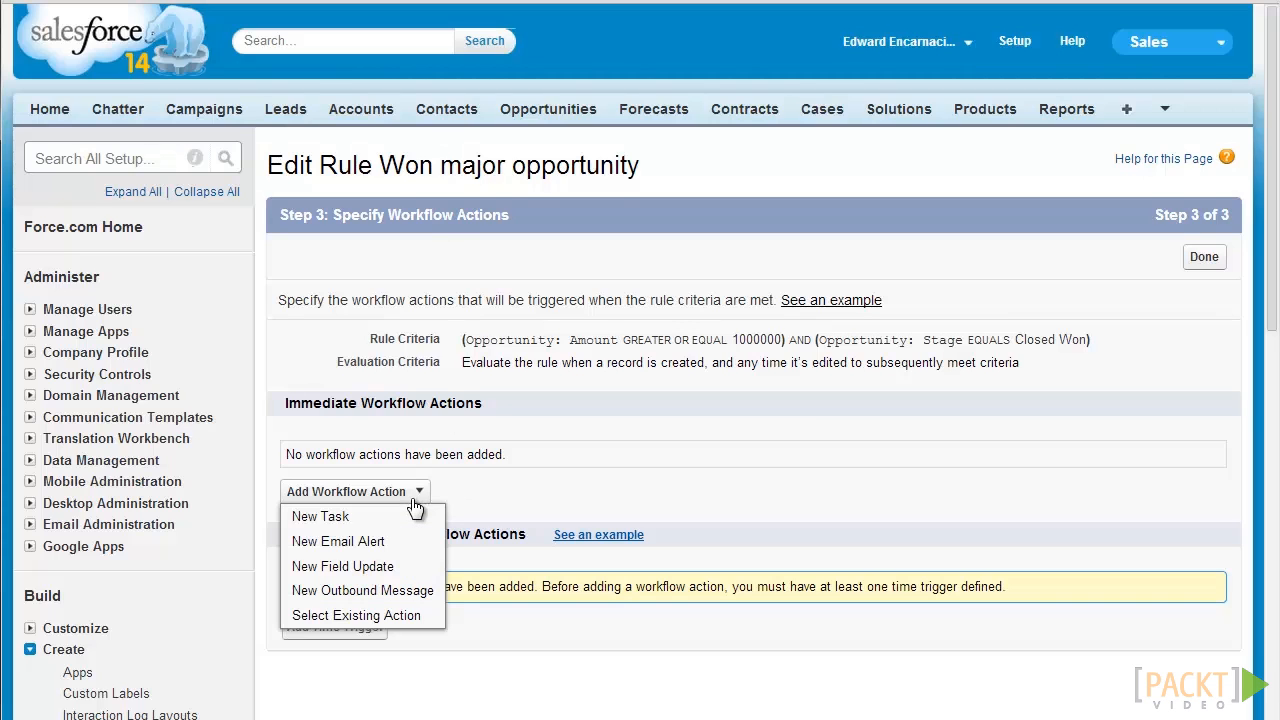
pyautogui.click(427, 619)
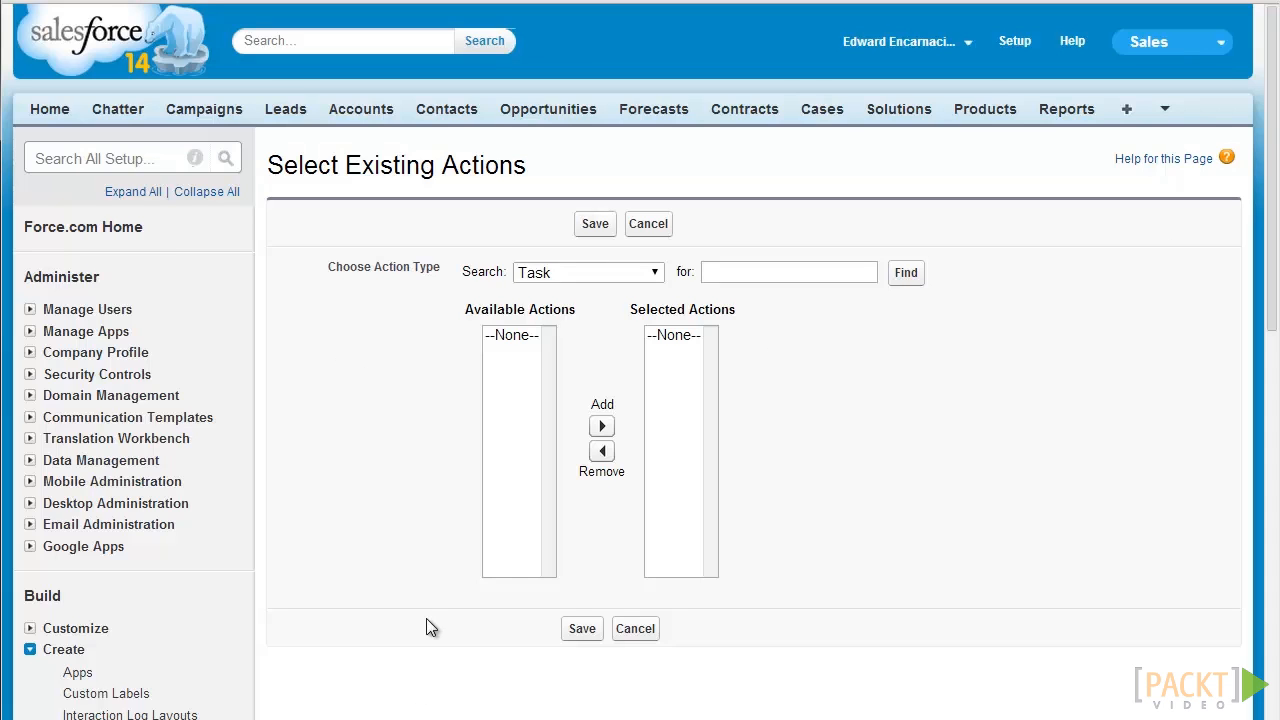
pyautogui.click(638, 276)
pyautogui.click(632, 289)
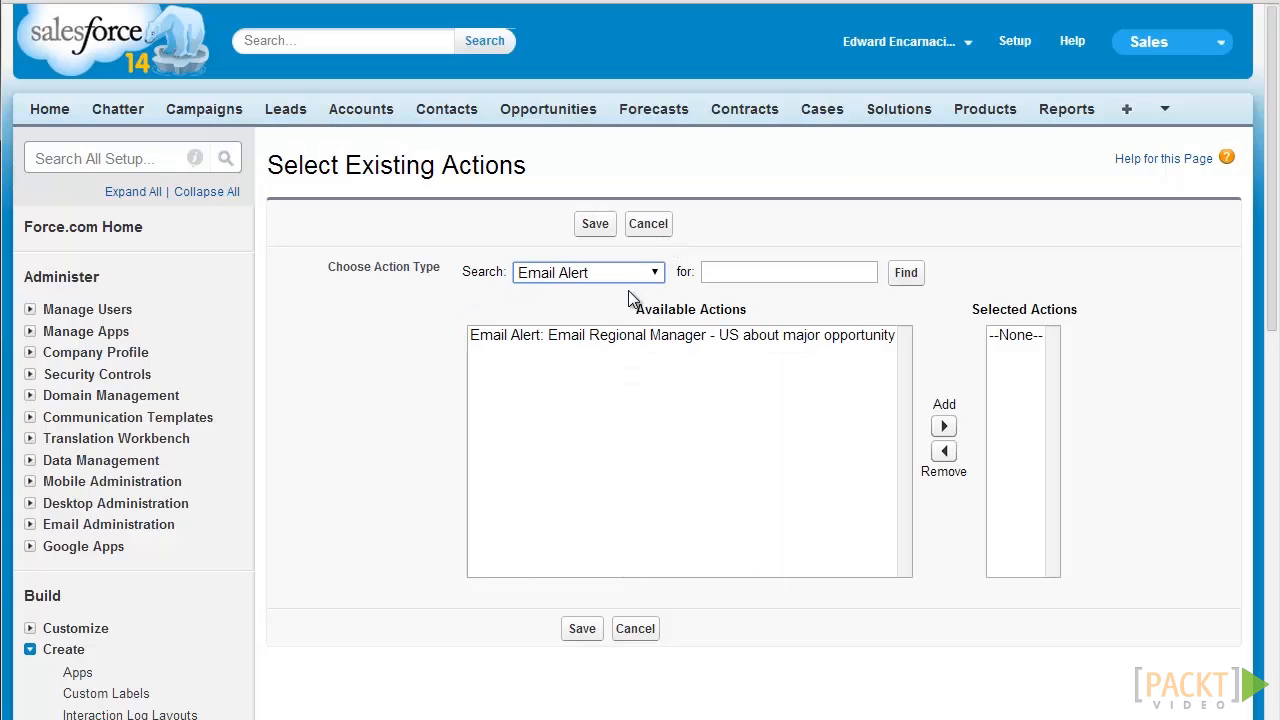
pyautogui.click(643, 340)
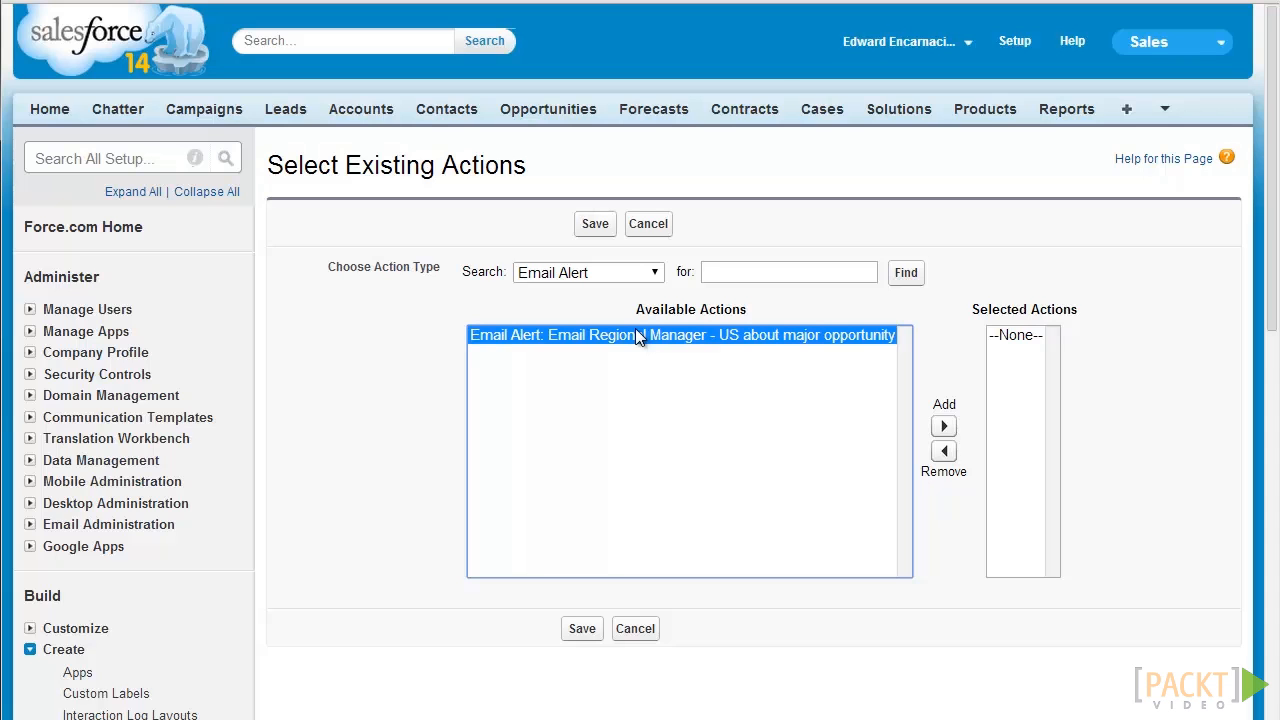
pyautogui.click(943, 426)
pyautogui.click(590, 226)
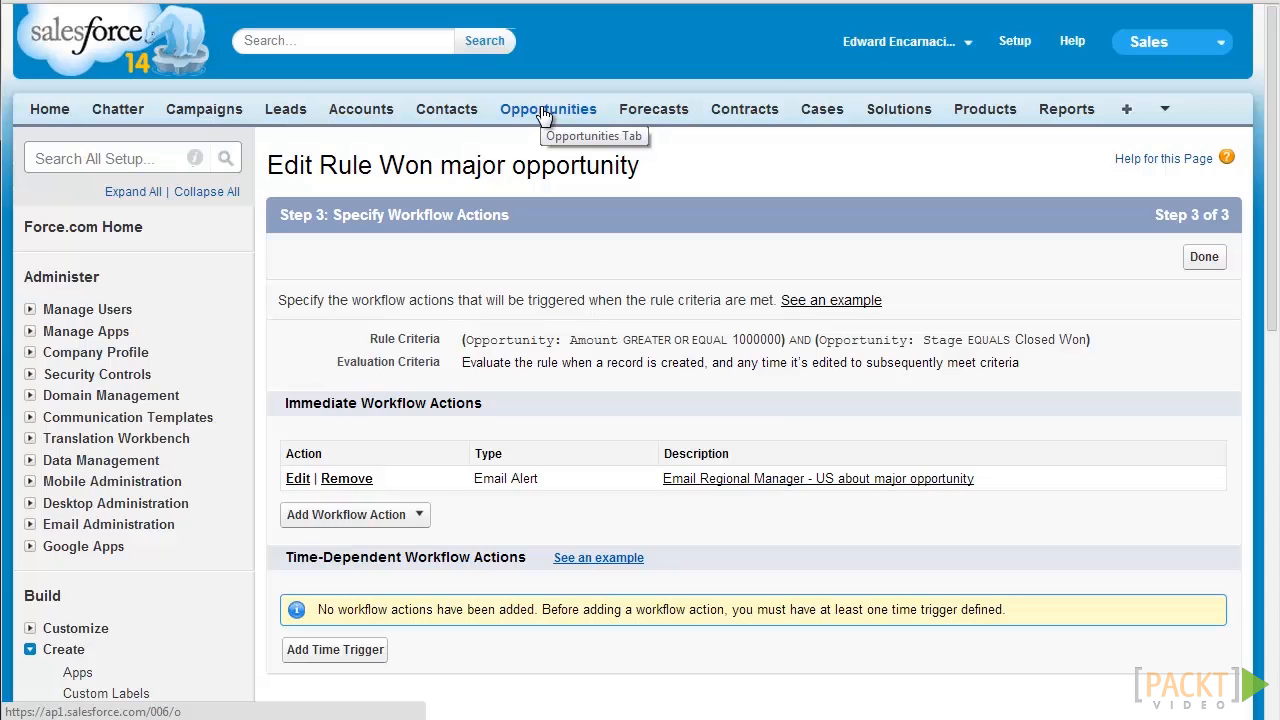
# - Finish specifying the workflow actions and activate the Won major opportunity rule
pyautogui.click(1204, 257)
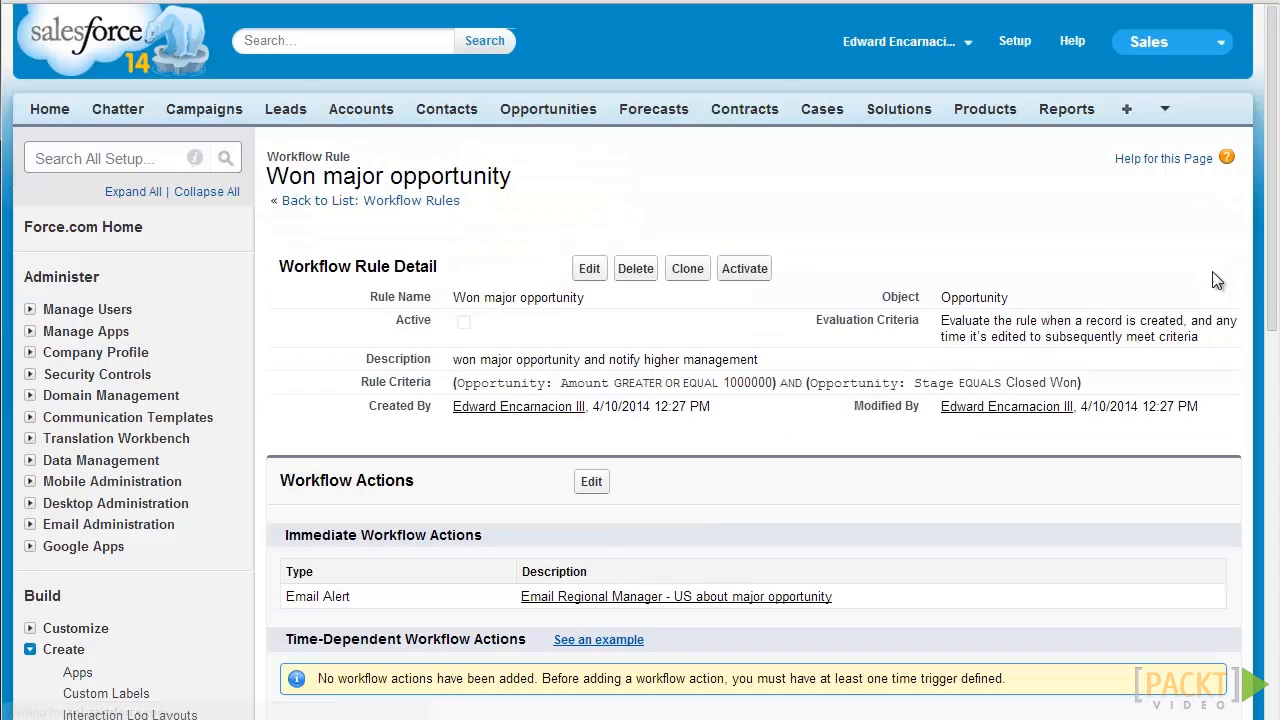
pyautogui.click(745, 269)
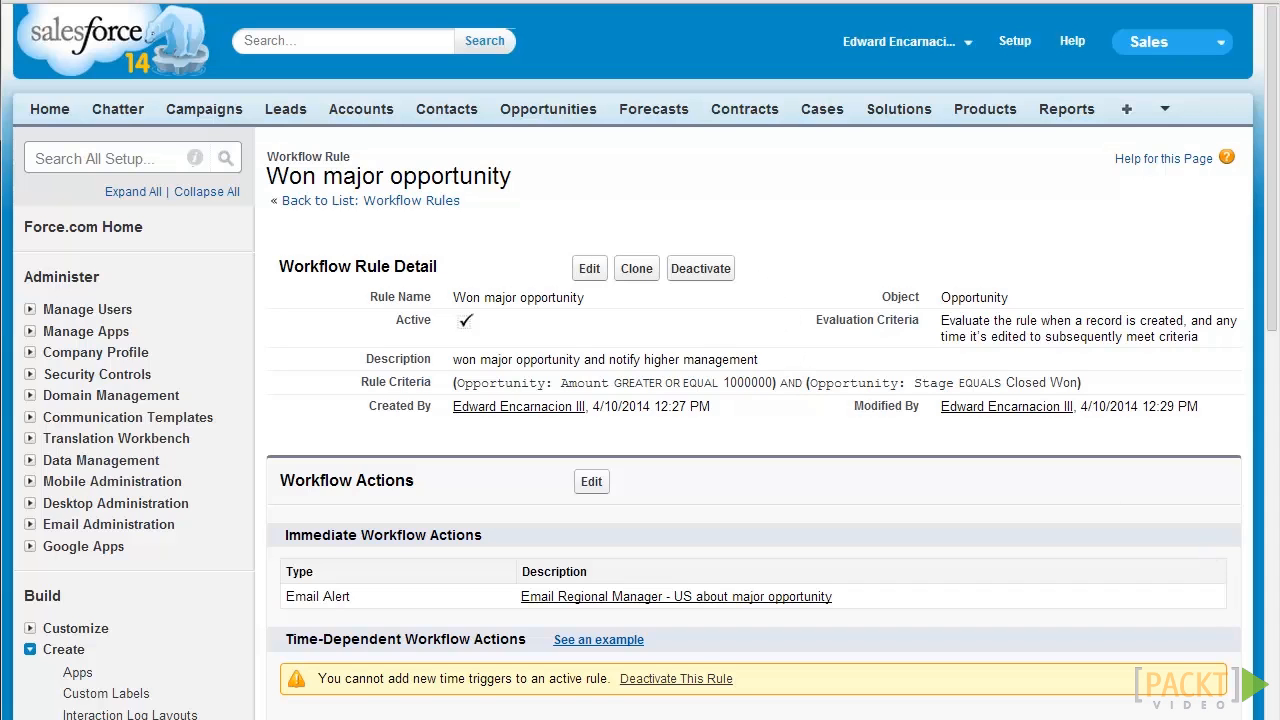
# - Start a new list view of the workflow rules and name it All Opportunity Workflows, with unique name All_Opportunity_Workflows
pyautogui.scroll(-3, 375, 375)
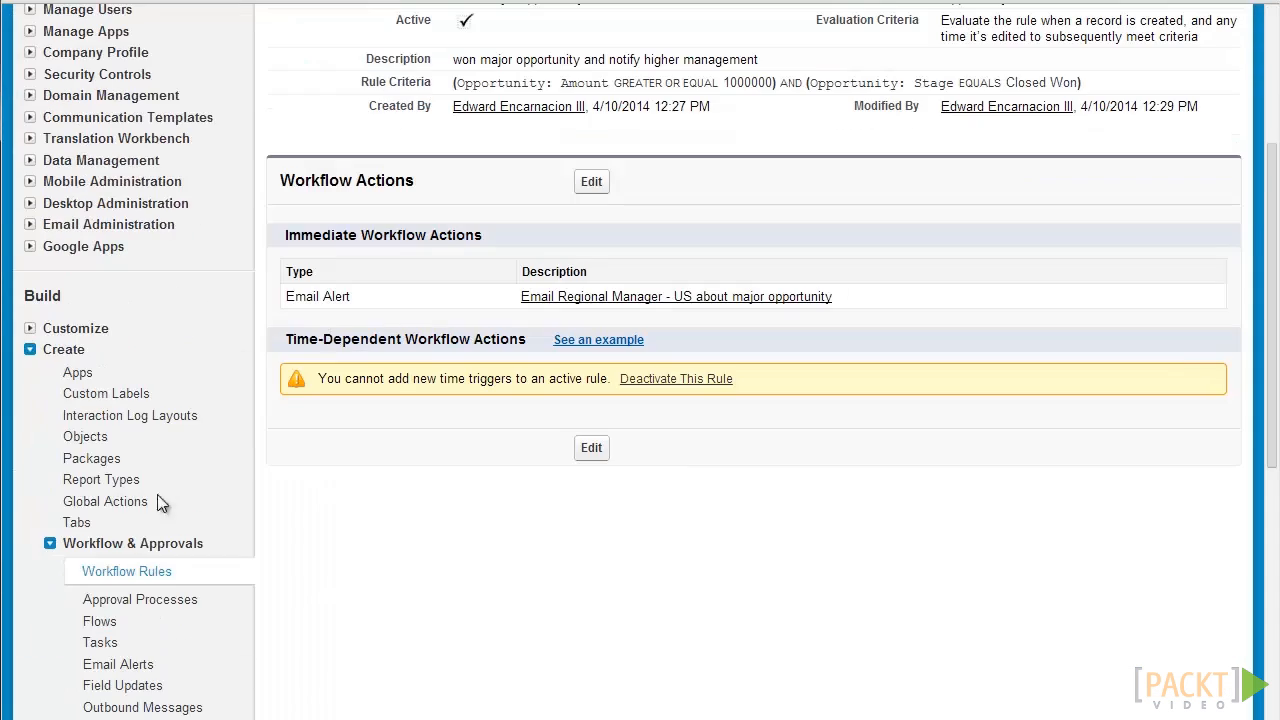
pyautogui.click(130, 572)
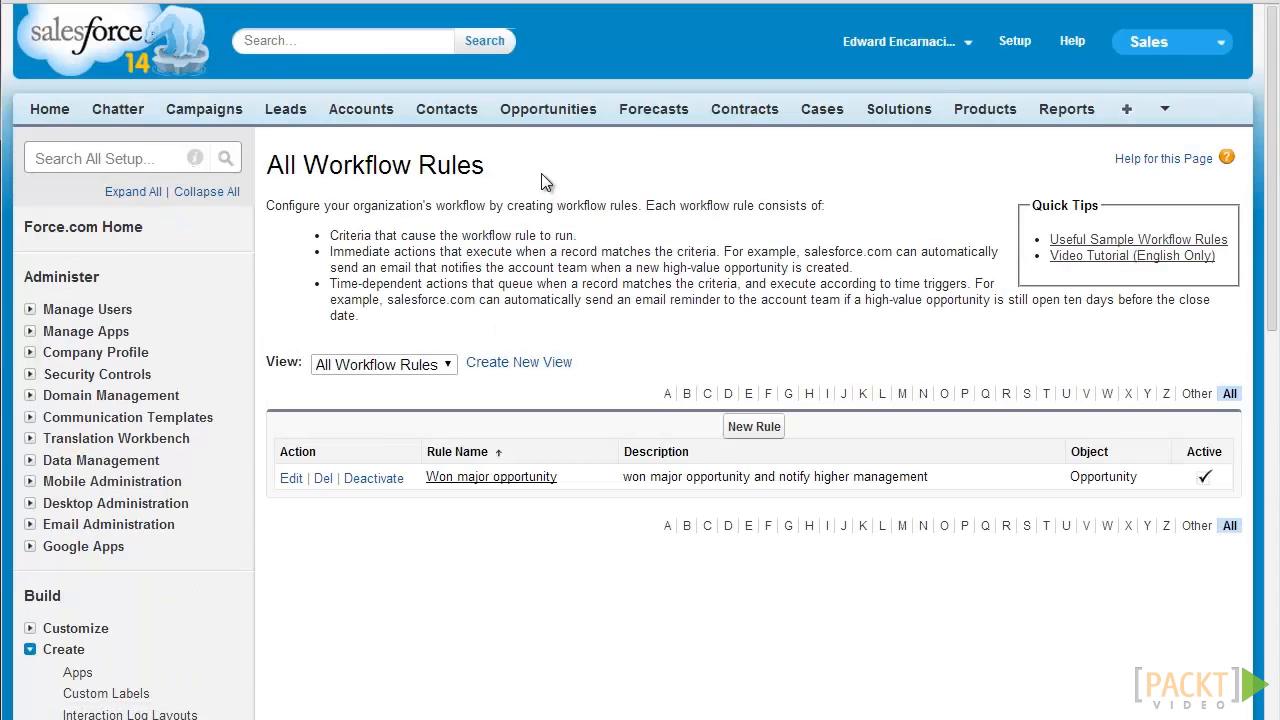
pyautogui.scroll(-1, 546, 182)
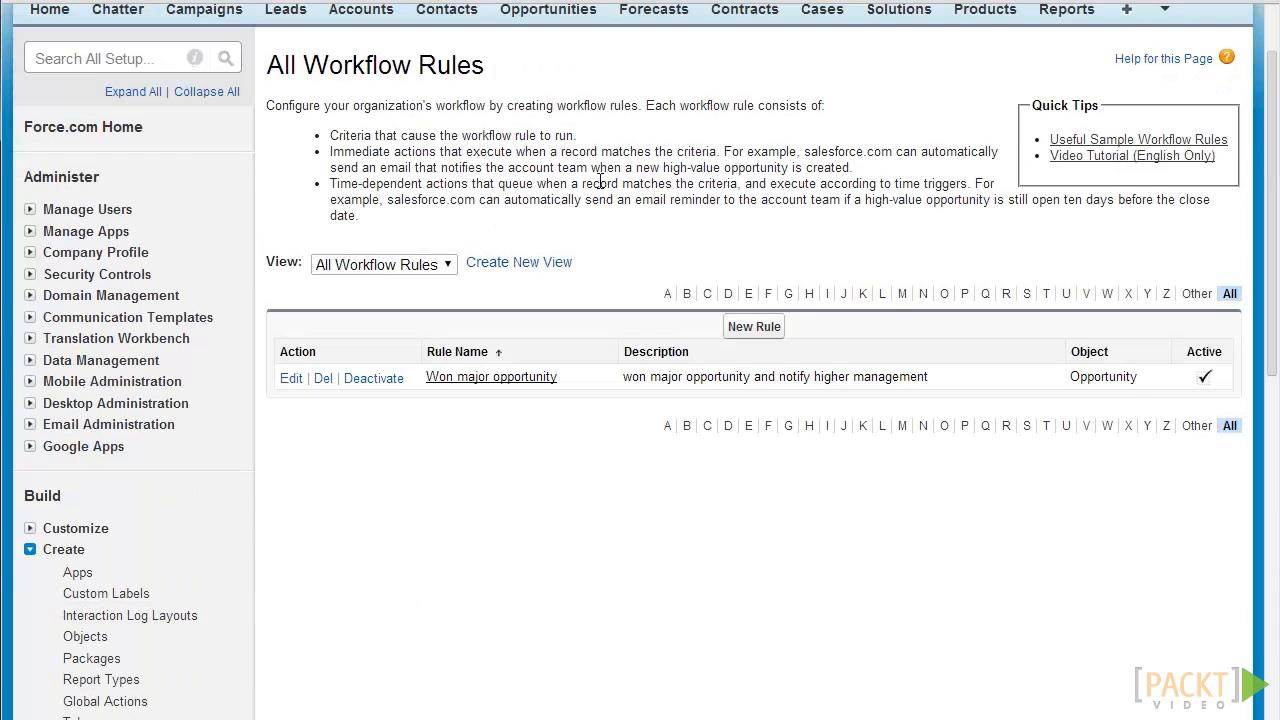
pyautogui.click(543, 266)
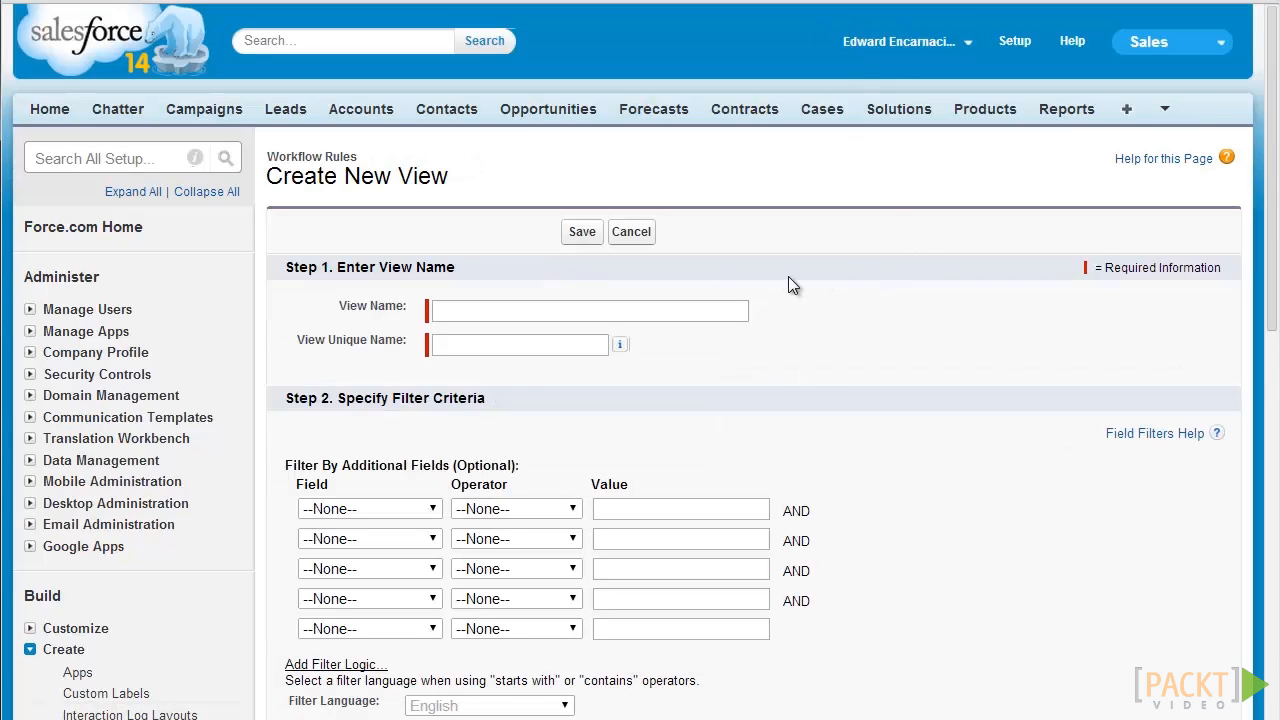
pyautogui.click(671, 308)
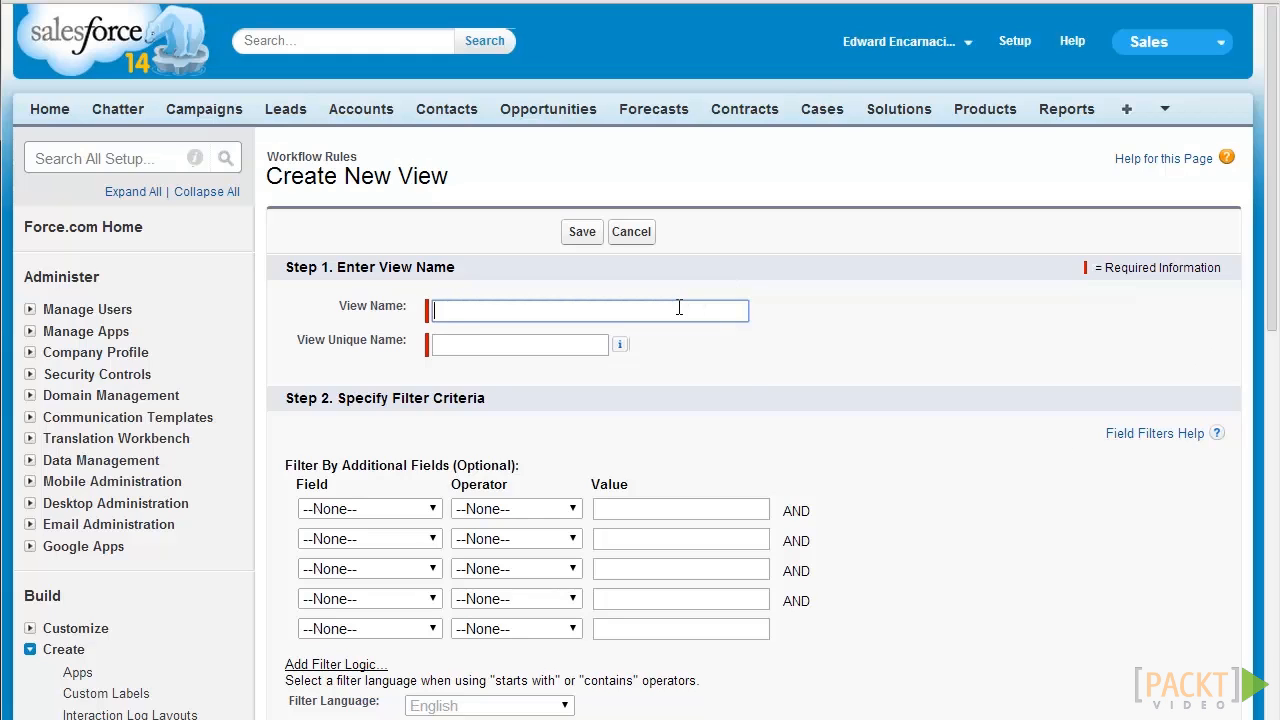
pyautogui.write('All')
pyautogui.press('Down')
pyautogui.press('Down')
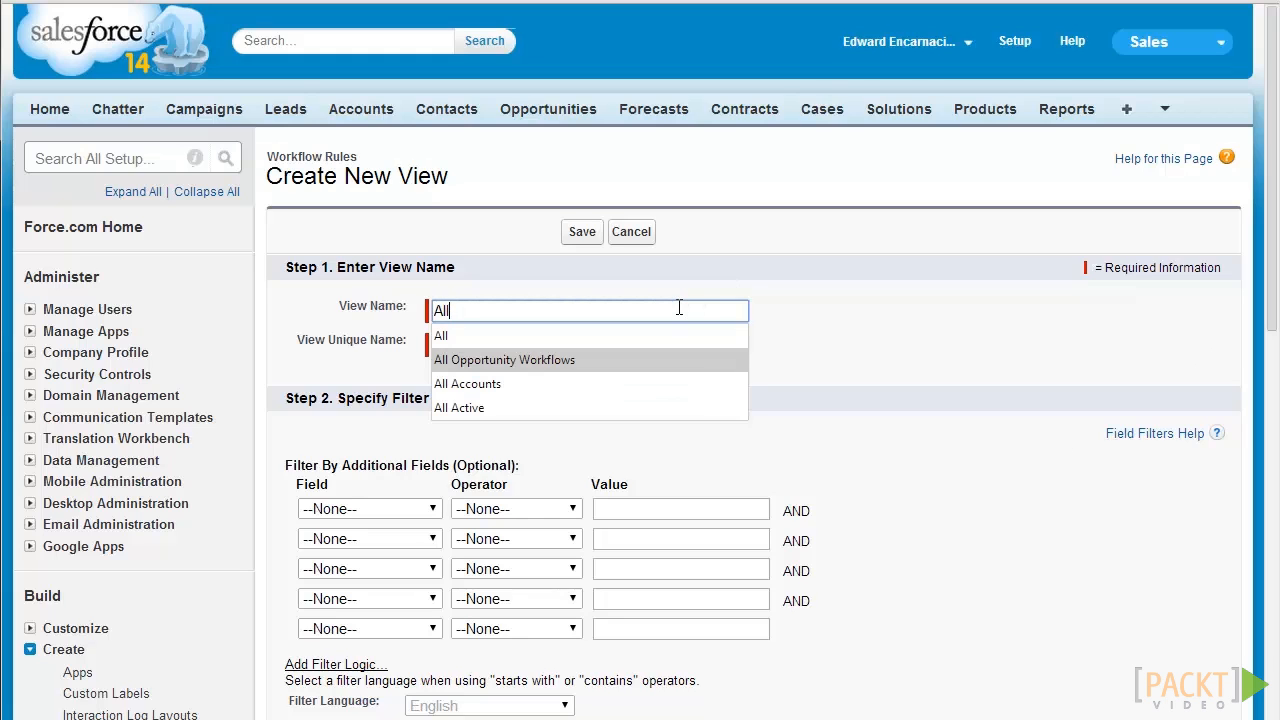
pyautogui.press('Tab')
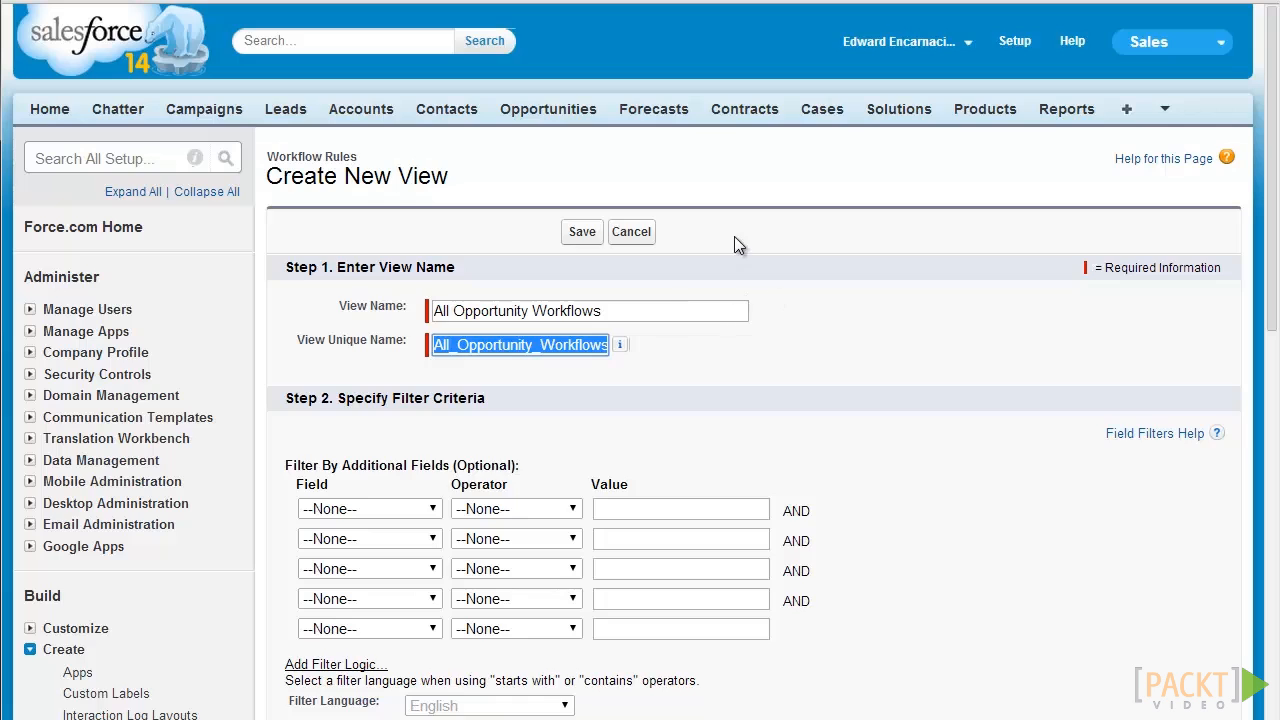
# - Filter the view to rules whose Object equals Opportunity, picking the value from the lookup list
pyautogui.scroll(-2, 734, 236)
pyautogui.click(410, 312)
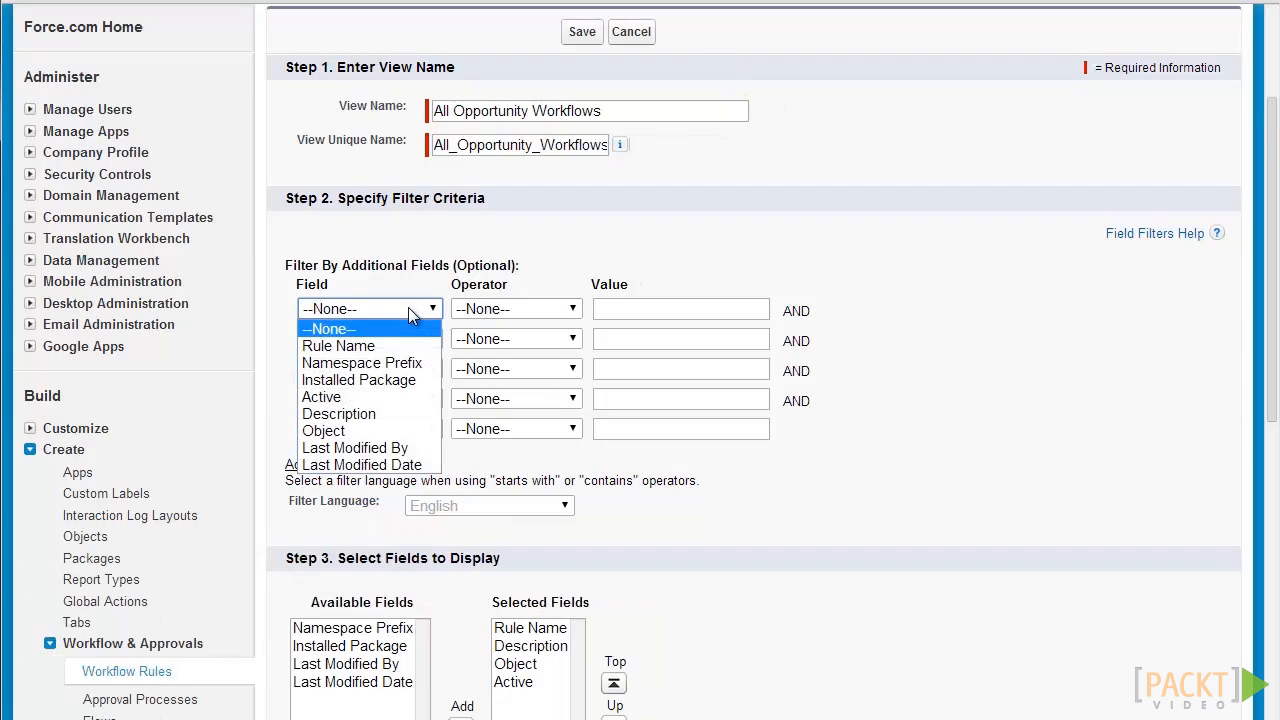
pyautogui.click(376, 432)
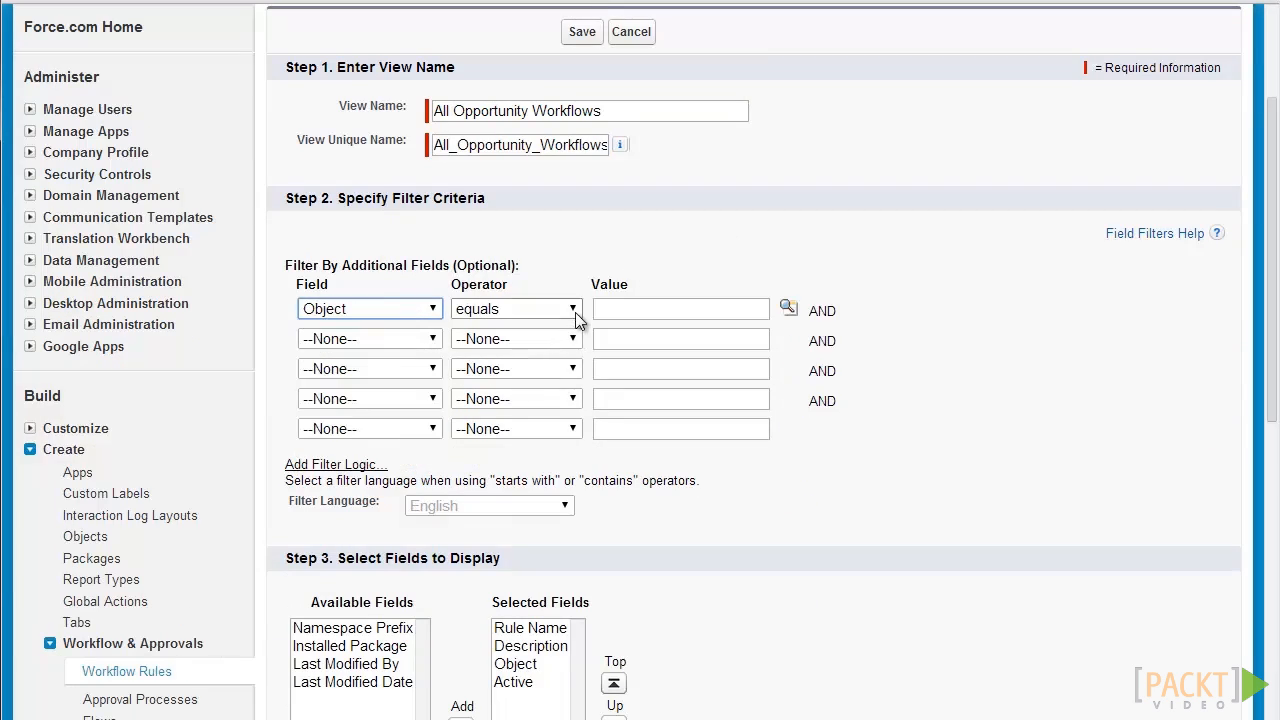
pyautogui.click(788, 308)
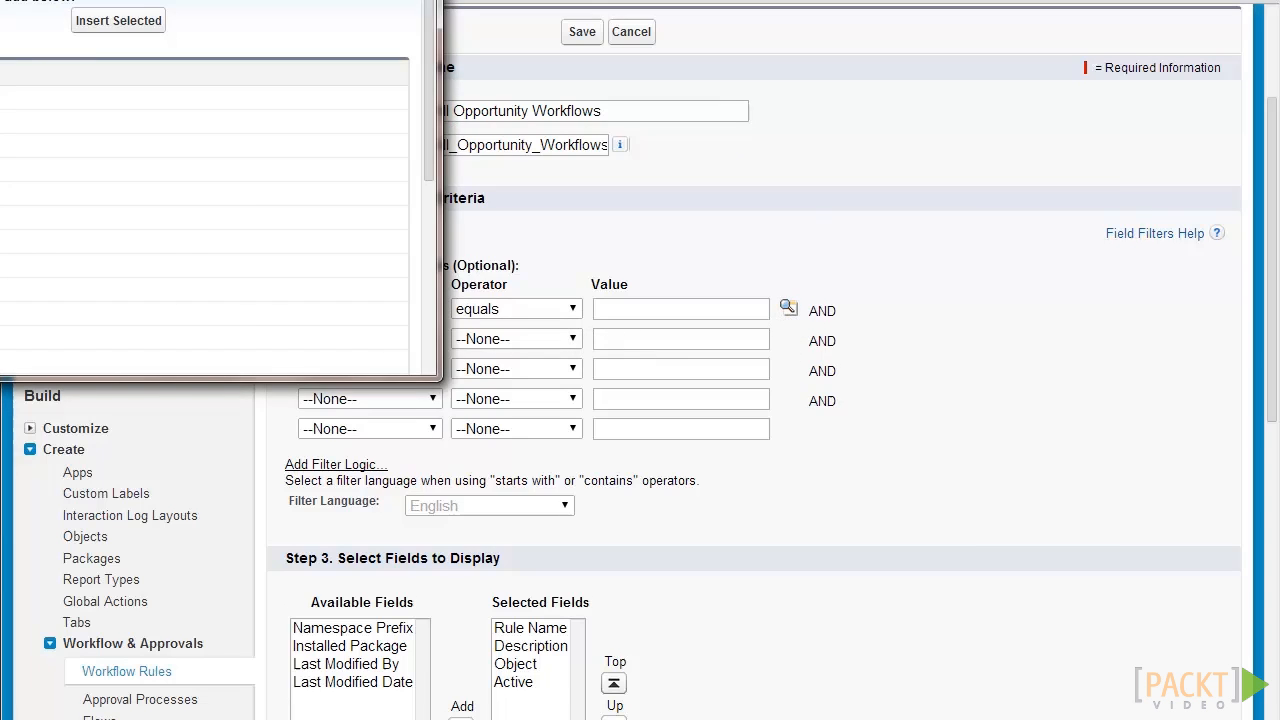
pyautogui.scroll(-2, 535, 436)
pyautogui.click(537, 418)
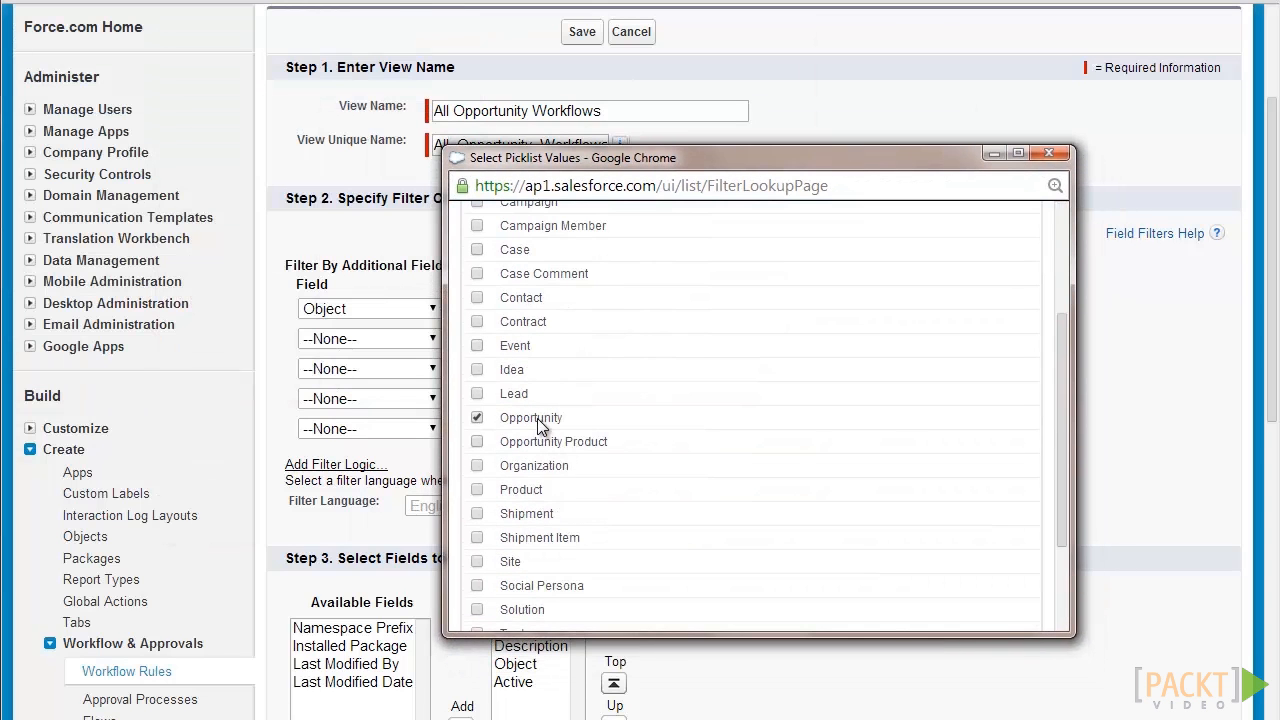
pyautogui.scroll(-3, 537, 418)
pyautogui.click(751, 575)
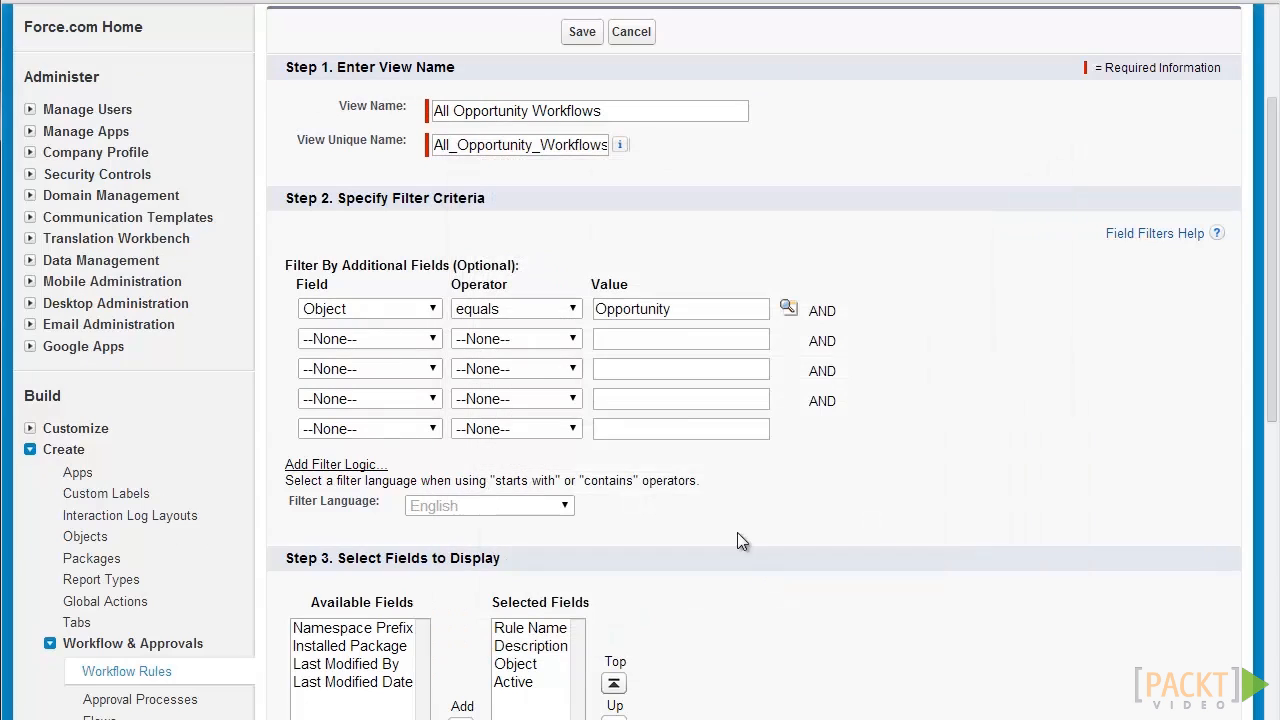
# - Add Last Modified By and Last Modified Date to the view's displayed fields and save the view
pyautogui.scroll(-3, 682, 325)
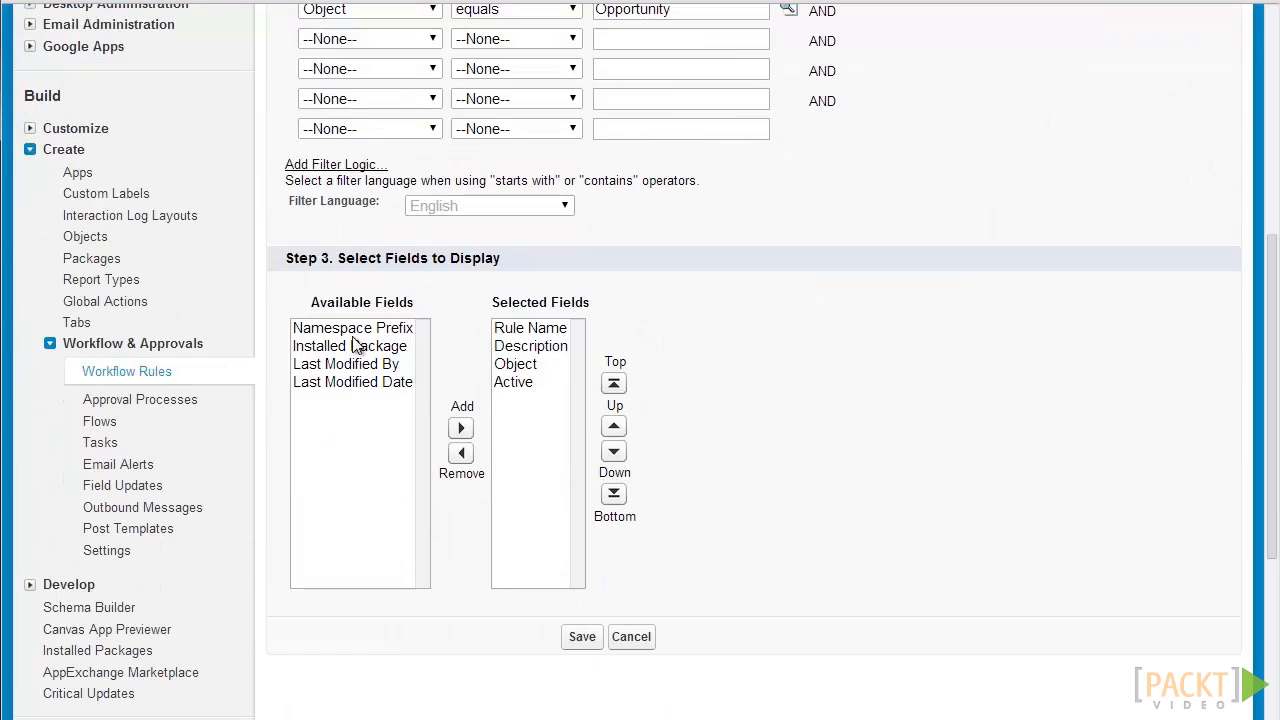
pyautogui.moveTo(358, 365); pyautogui.dragTo(356, 383)
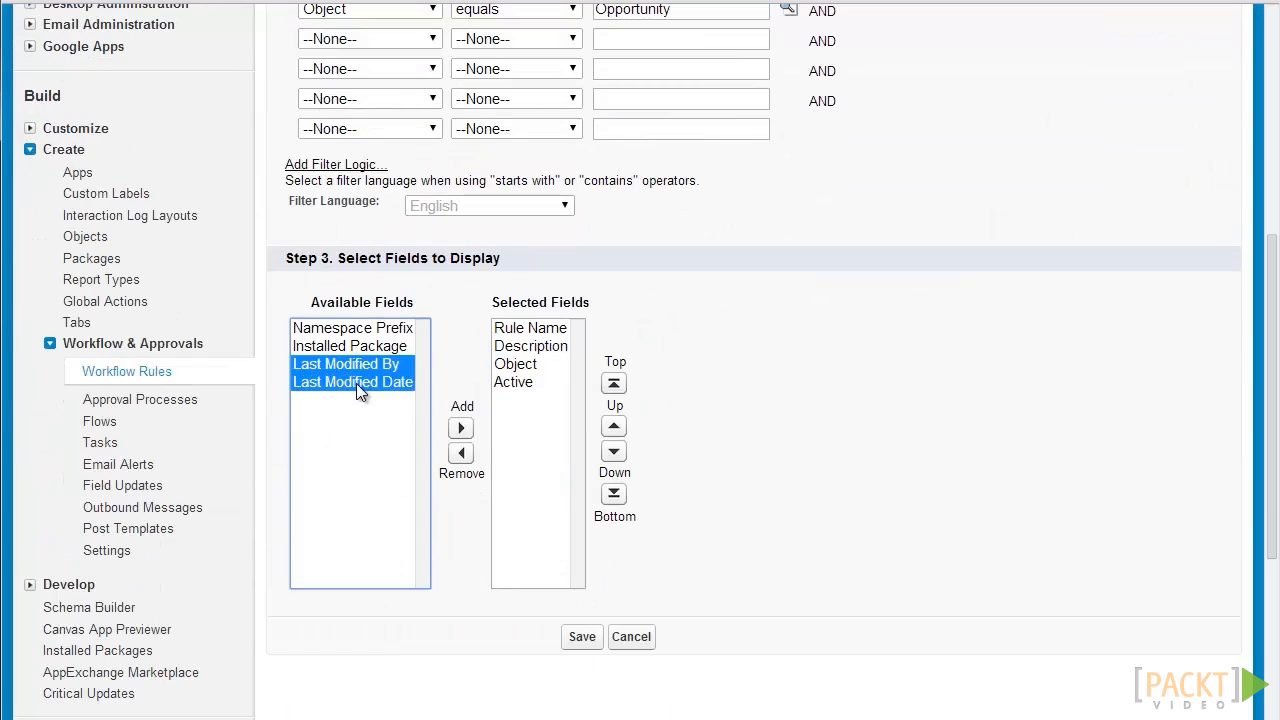
pyautogui.click(461, 428)
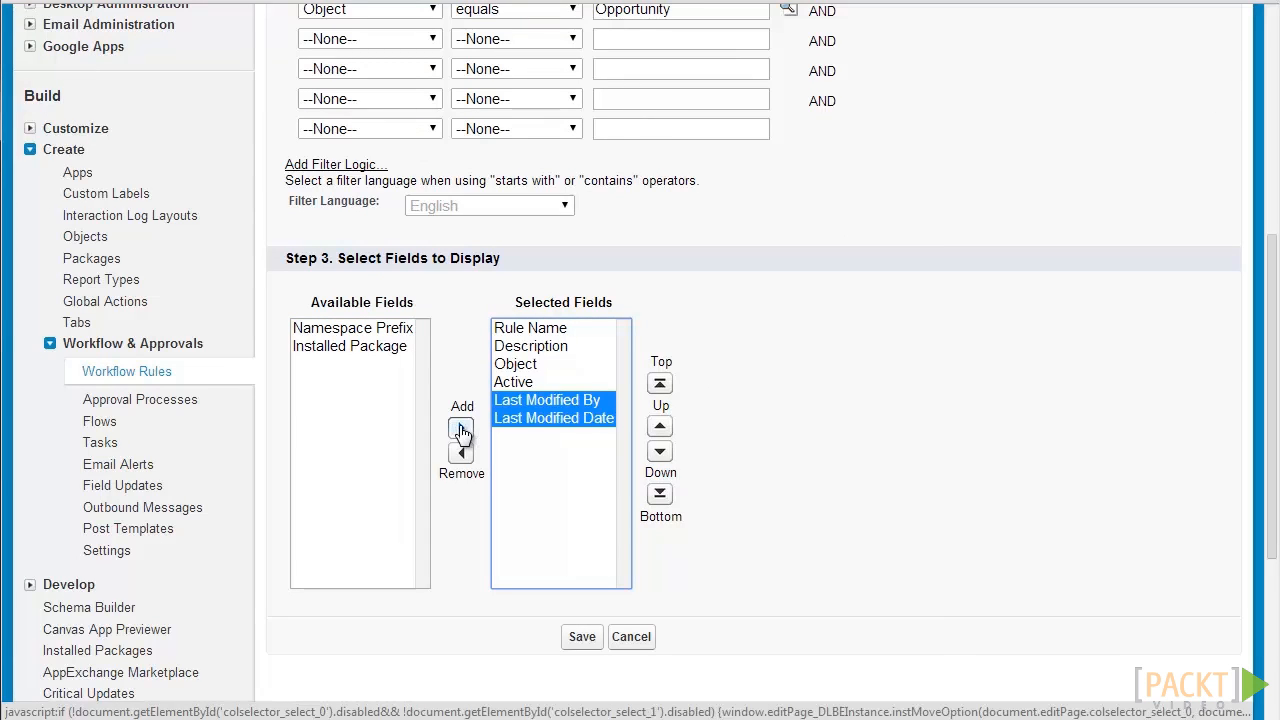
pyautogui.click(582, 638)
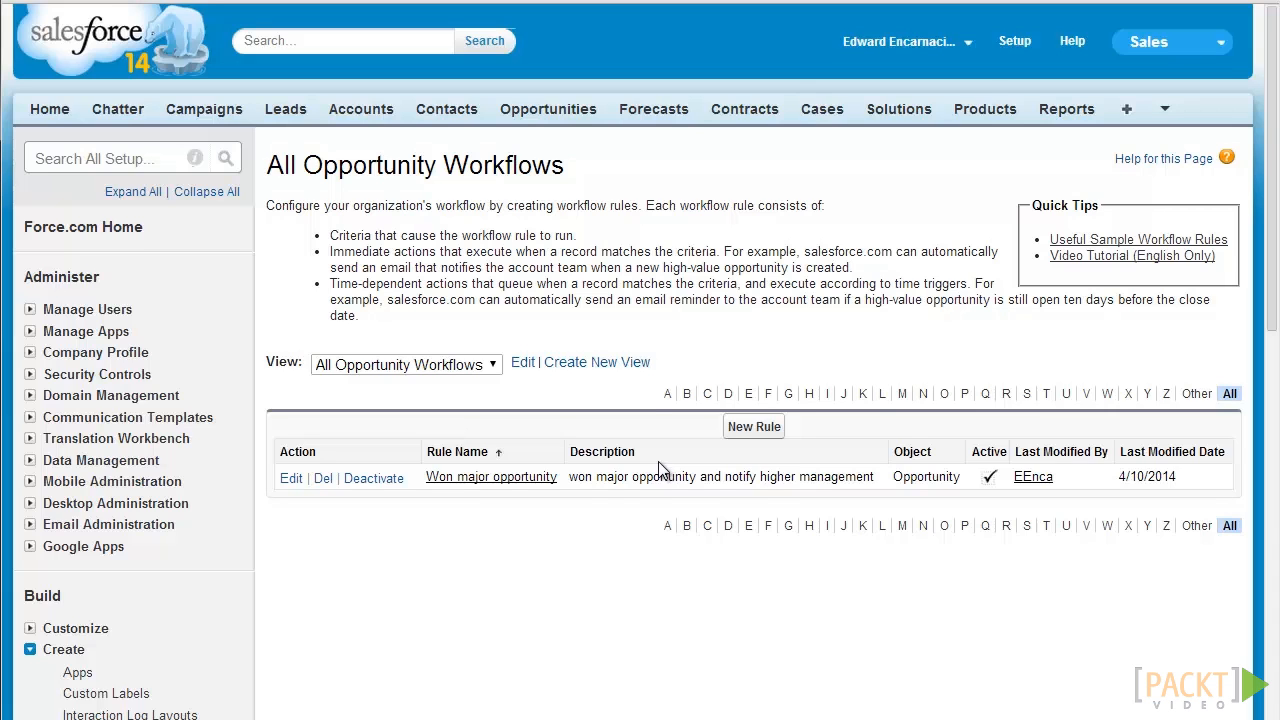
pyautogui.scroll(-2, 760, 380)
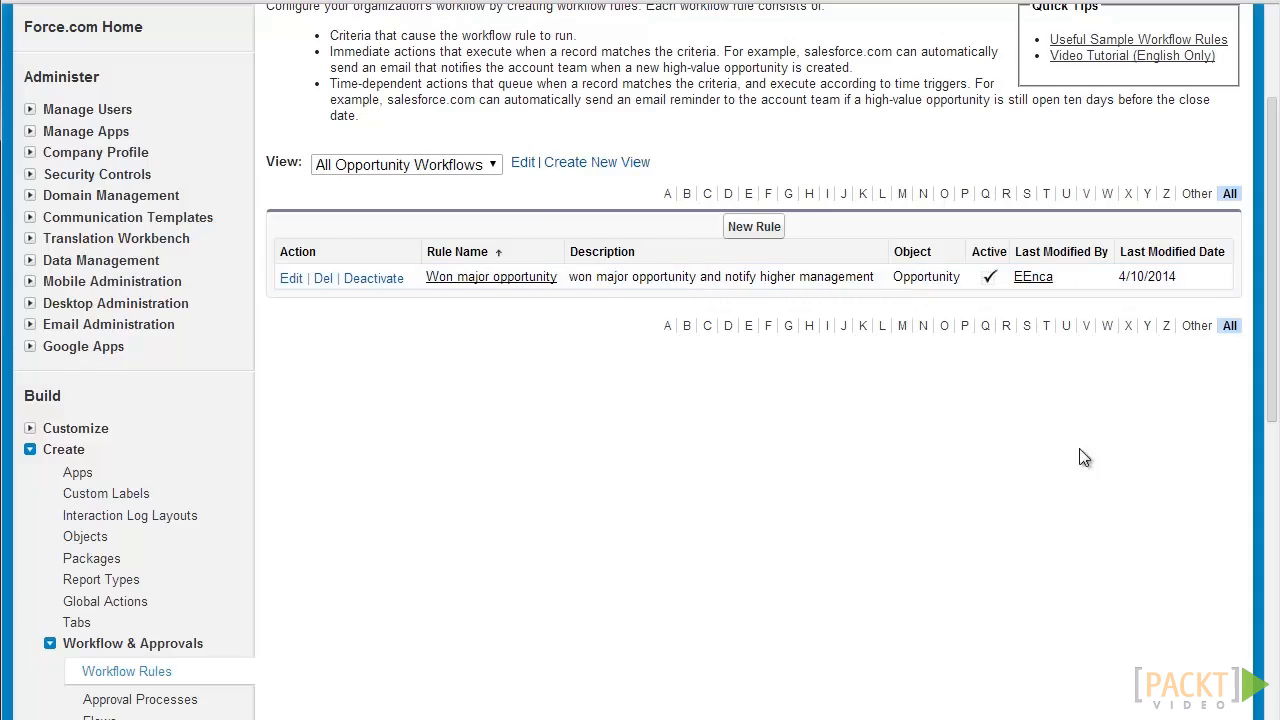